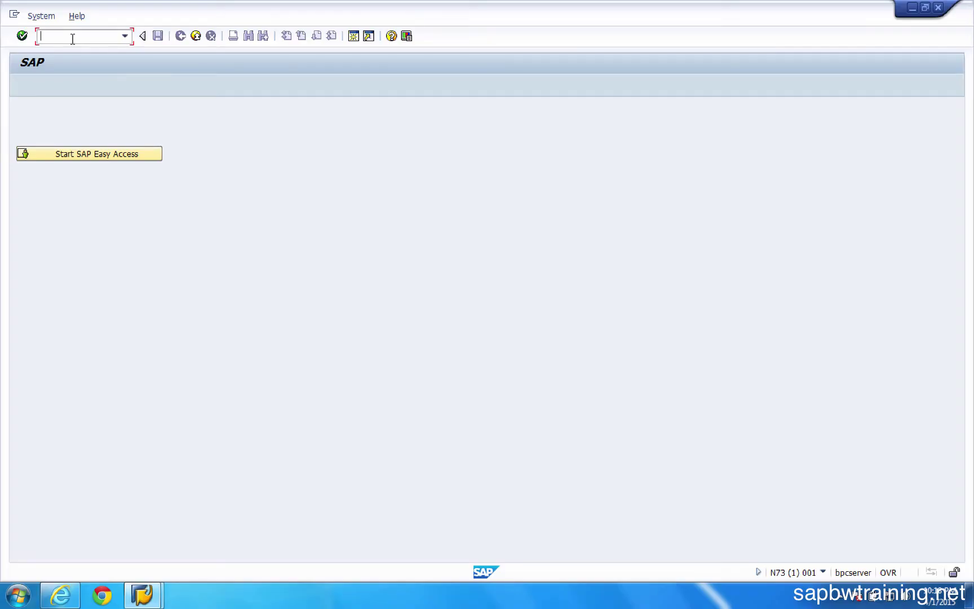
Step: In SE10, list only modifiable requests, excluding released ones, then go back to the selection screen
text(se10)
key(Return)
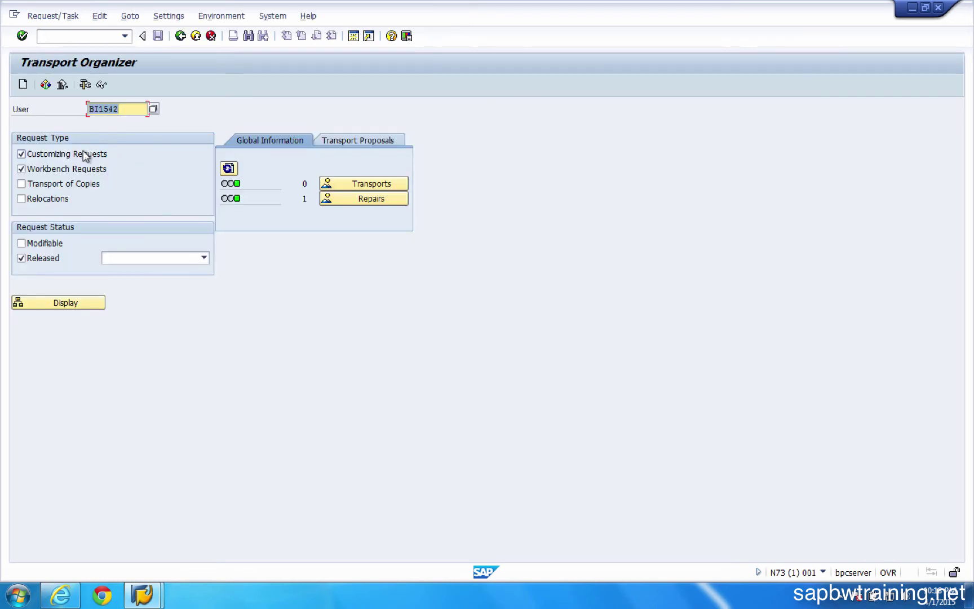
click(29, 257)
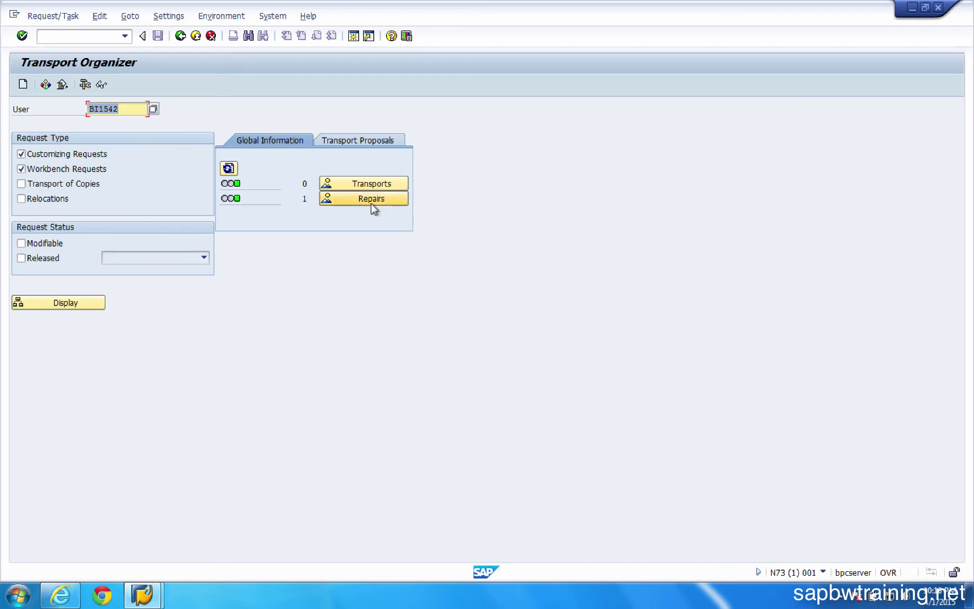
click(38, 245)
click(51, 301)
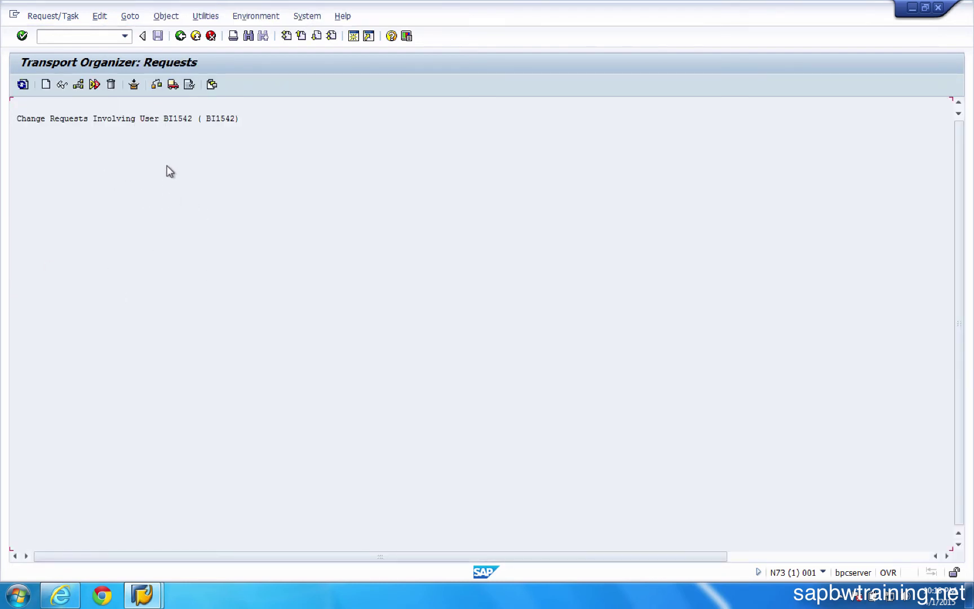
click(182, 37)
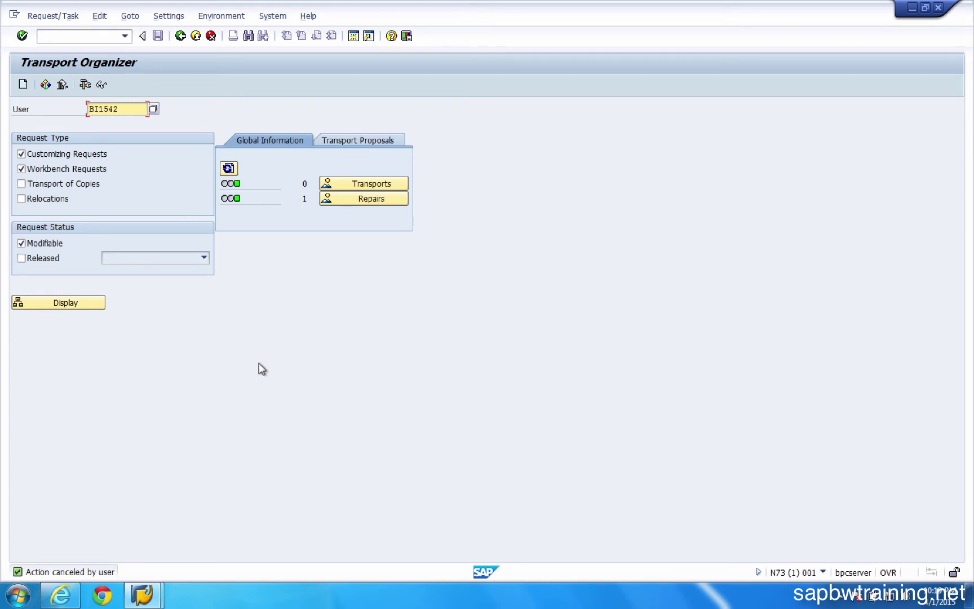
Step: Launch the Data Warehousing Workbench modelling area from the command field
click(71, 37)
text(/n)
text(se10)
key(Return)
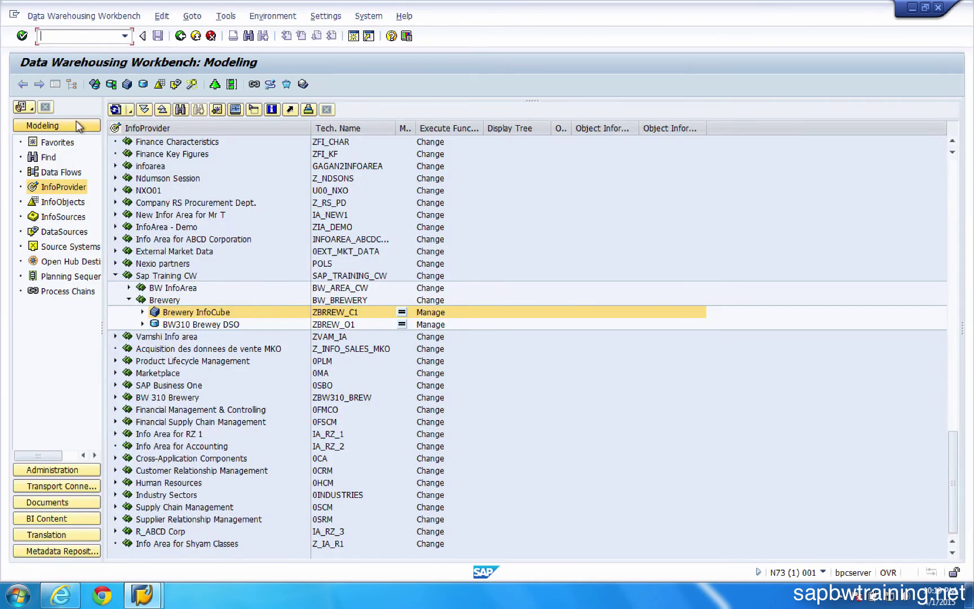
Step: In the InfoObjects tree, search for 'brew' to find the Brewery InfoArea
click(73, 204)
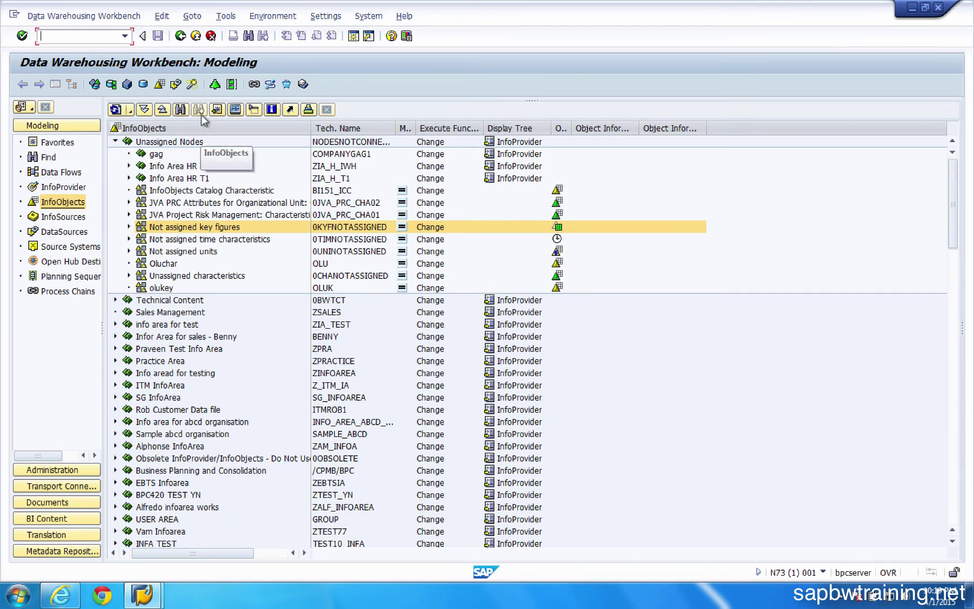
click(180, 109)
text(brew)
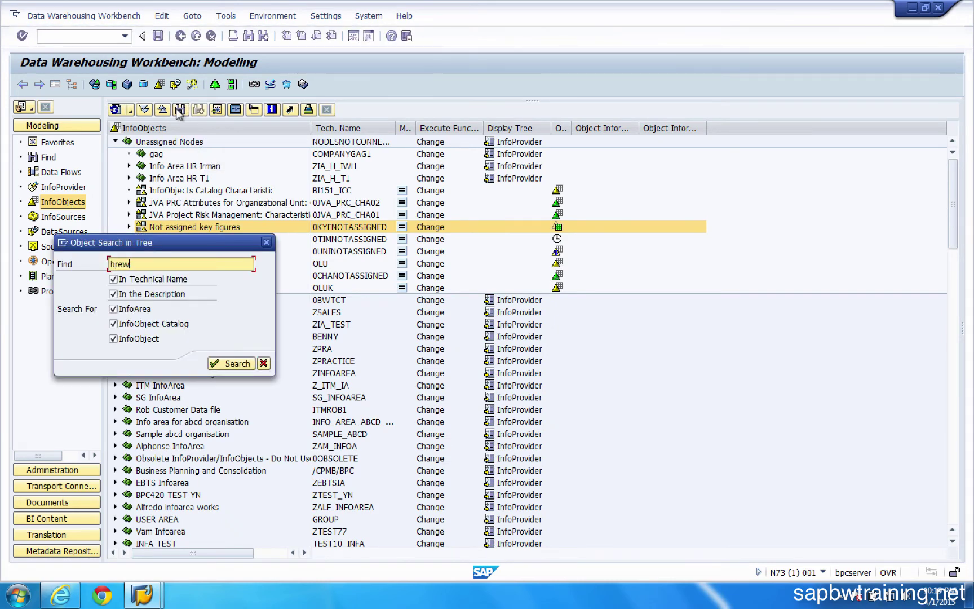
key(Return)
click(265, 243)
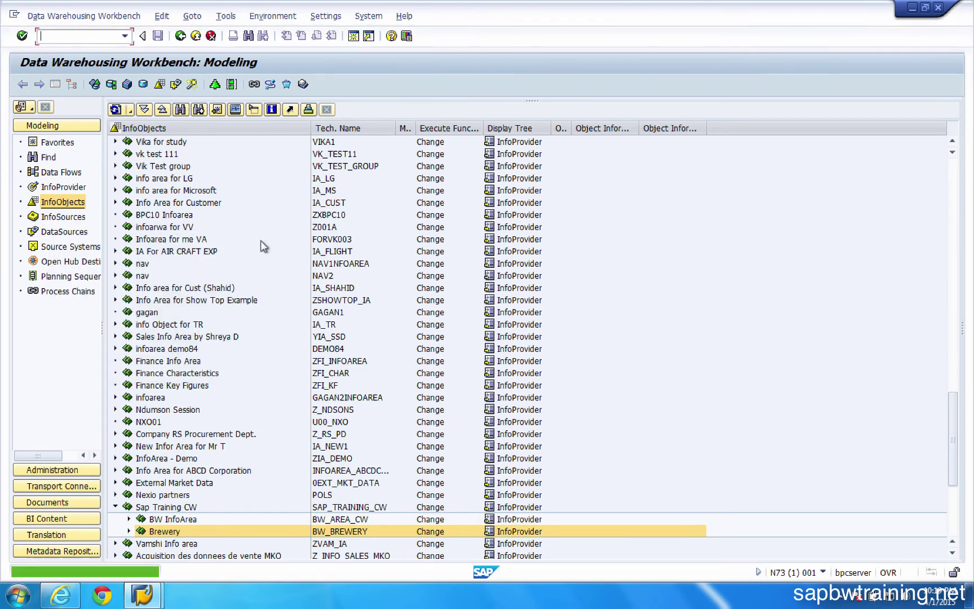
Step: Expand Brewery and its Characteristics for Beers catalog, then select Brewery ZBRWRY_CW
click(134, 533)
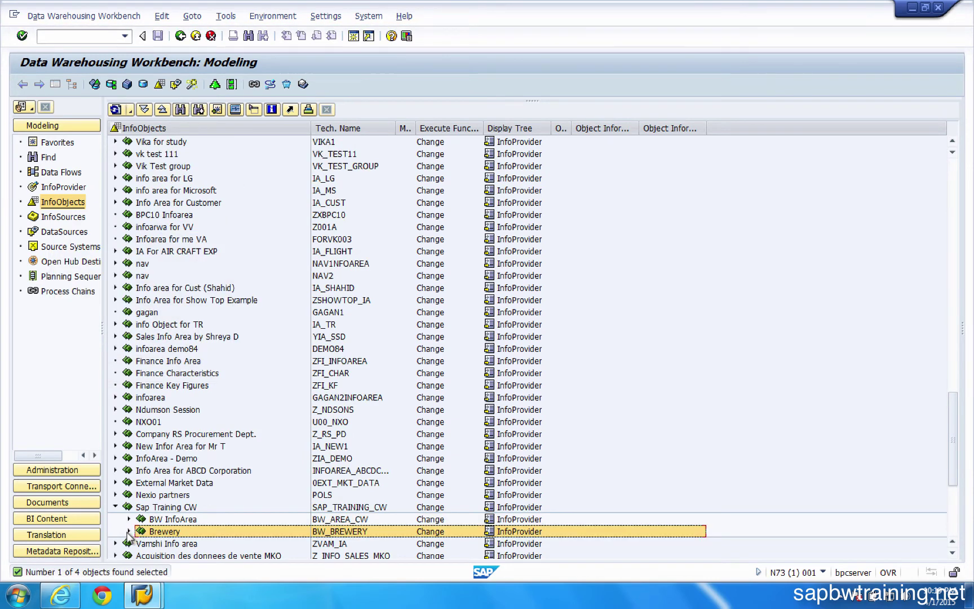
click(129, 531)
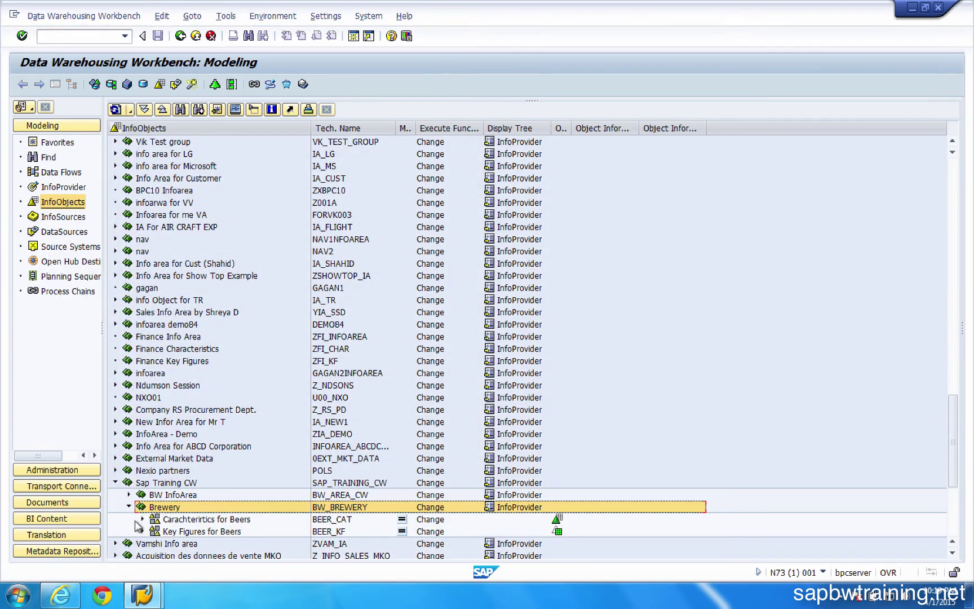
click(143, 519)
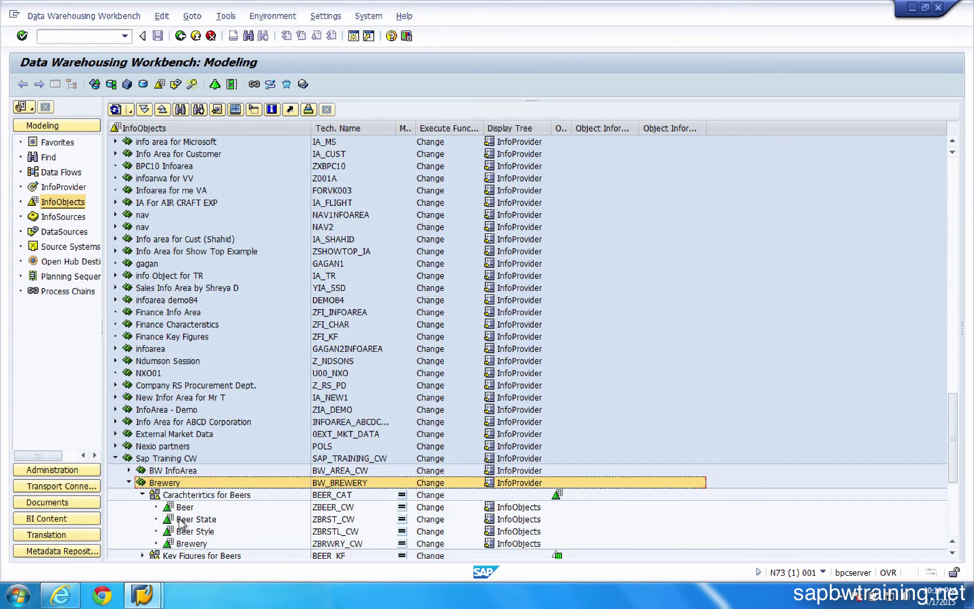
click(190, 544)
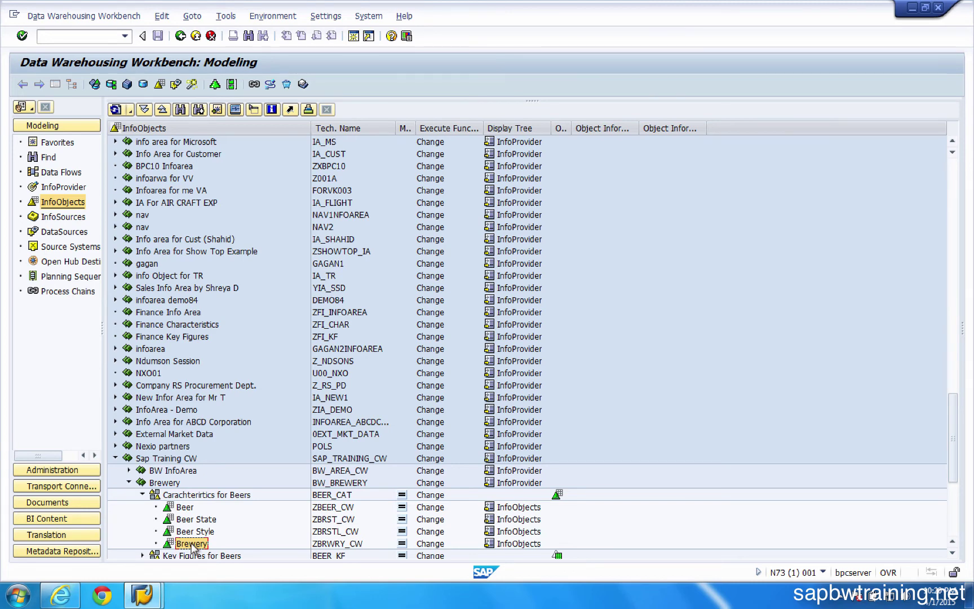
Step: Send ZBRWRY_CW to Transport Connection and tick its Transport checkbox in the collected list
double_click(192, 544)
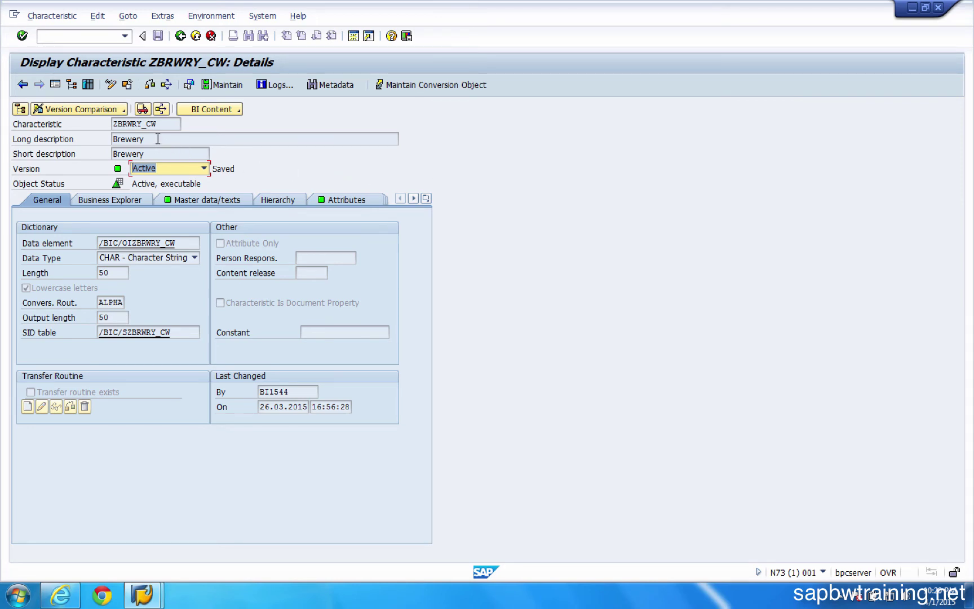
click(143, 110)
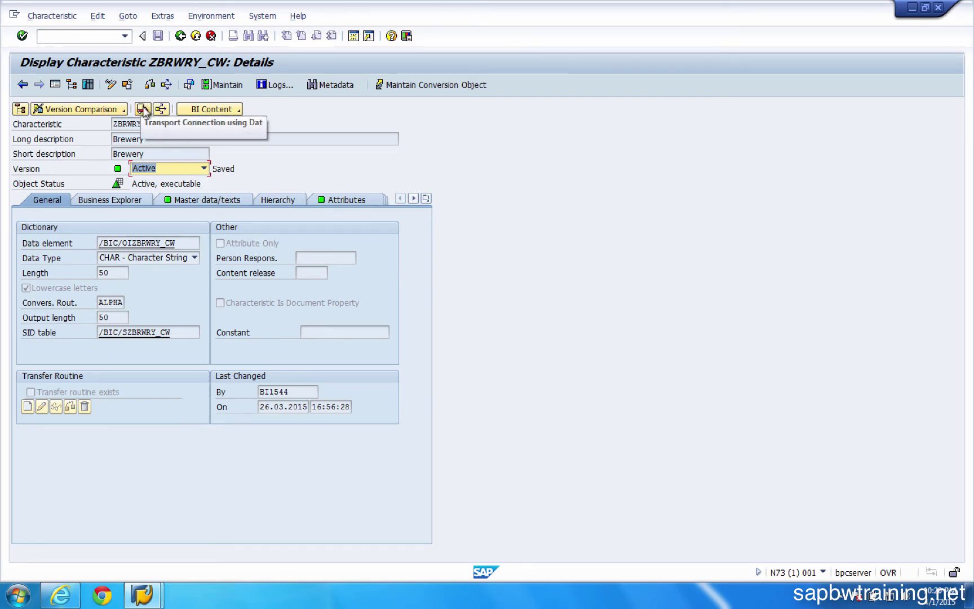
click(144, 110)
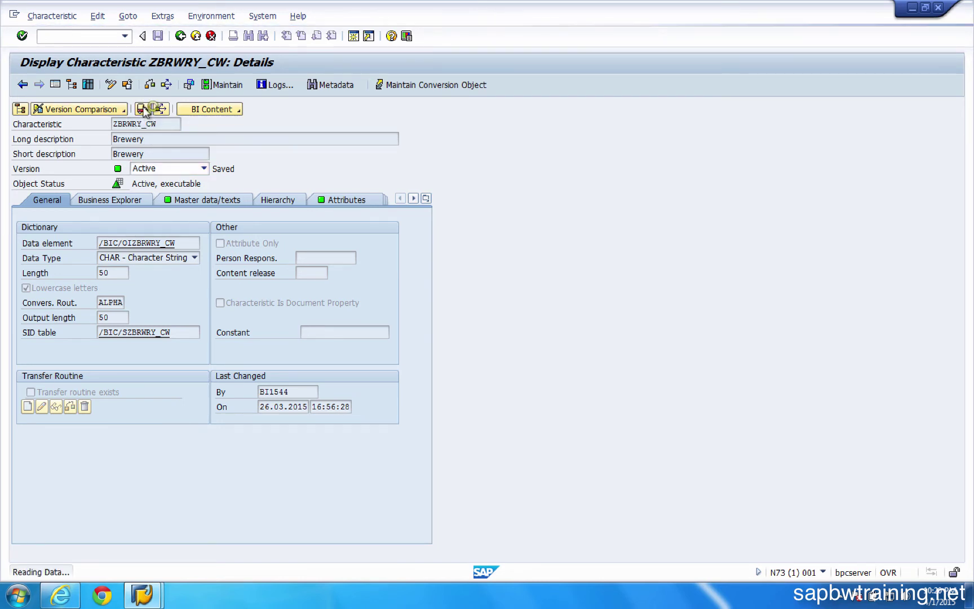
click(126, 137)
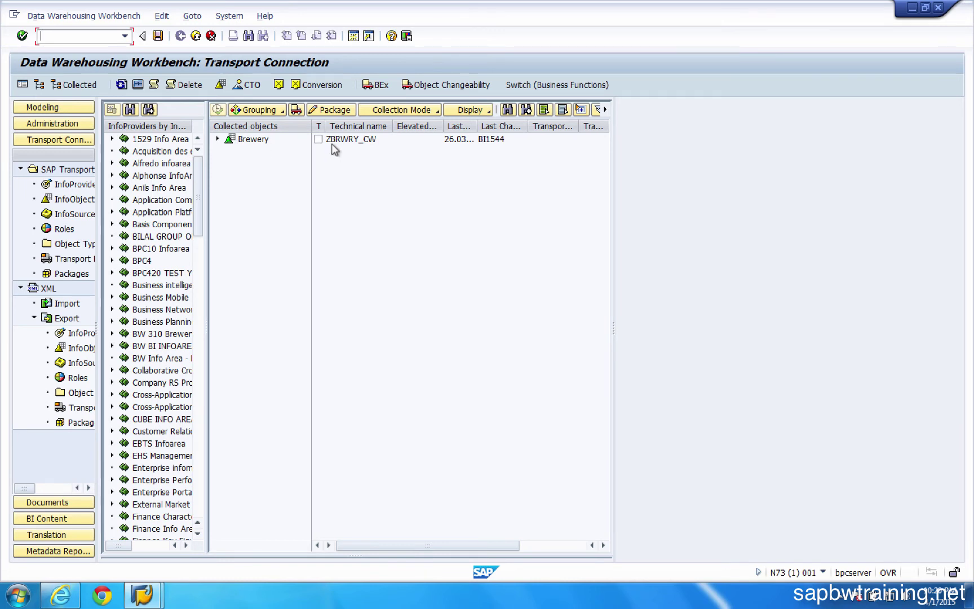
drag(325, 128, 376, 127)
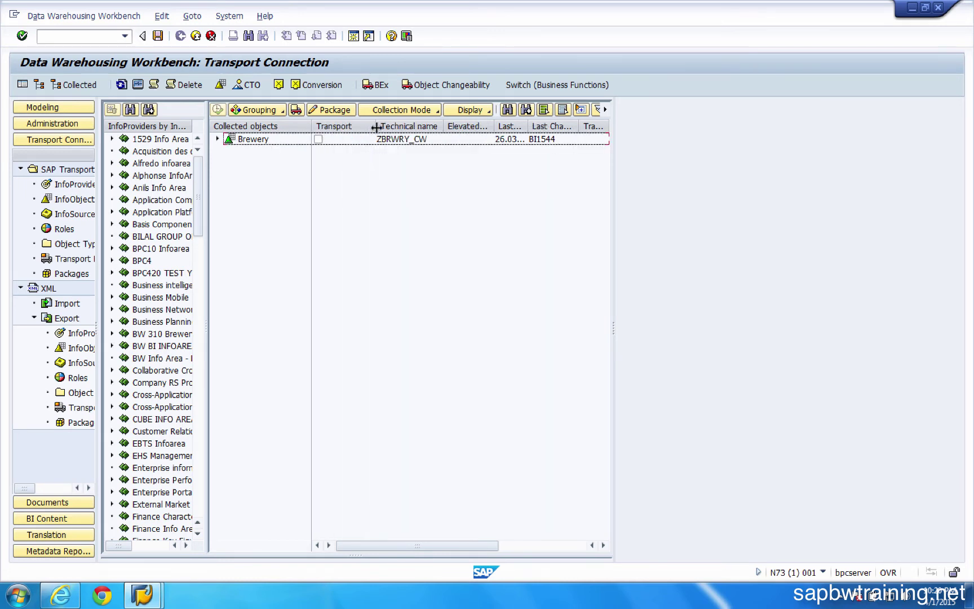
click(318, 139)
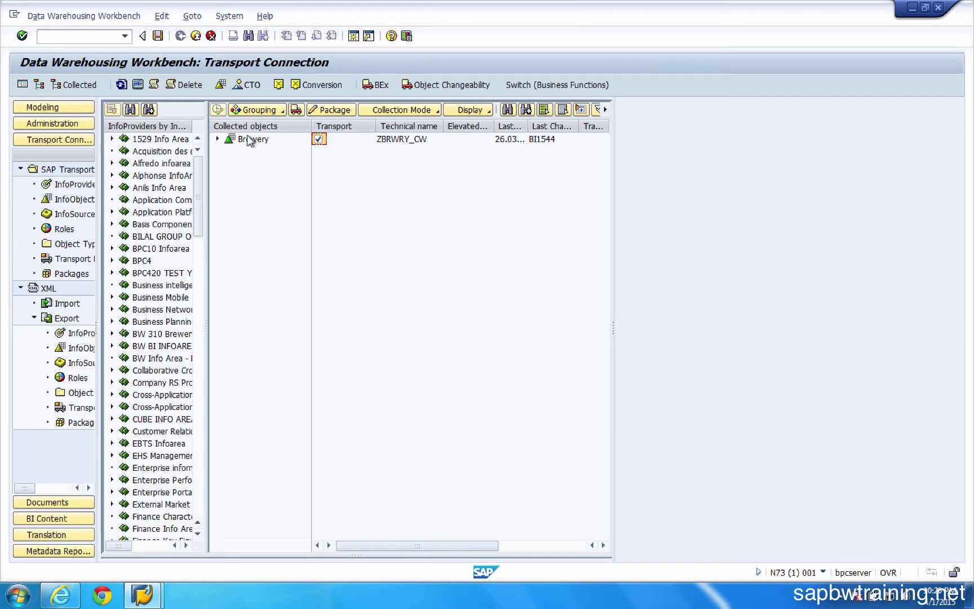
Step: Start transporting the collected objects and check the list of own existing requests
click(297, 115)
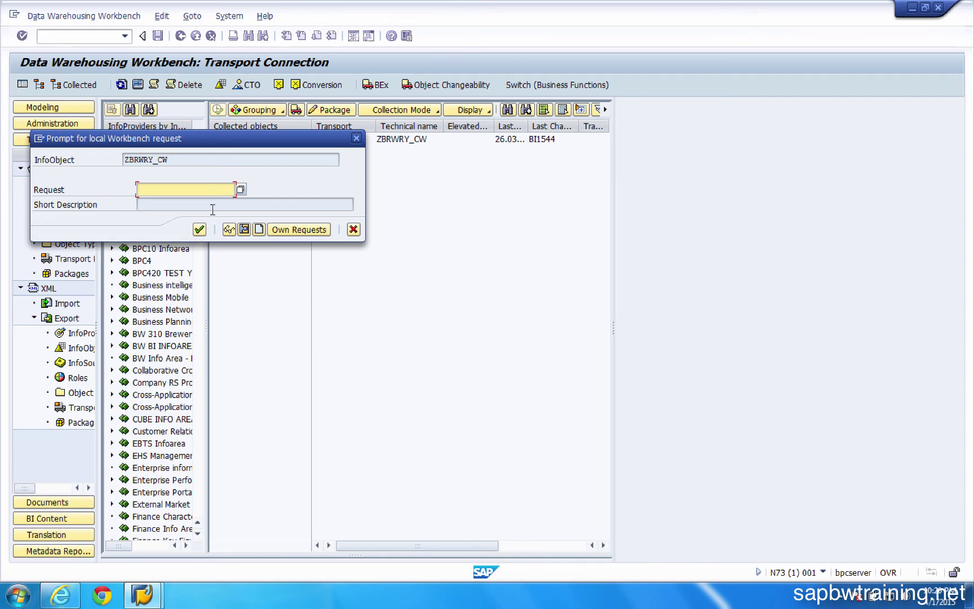
click(298, 230)
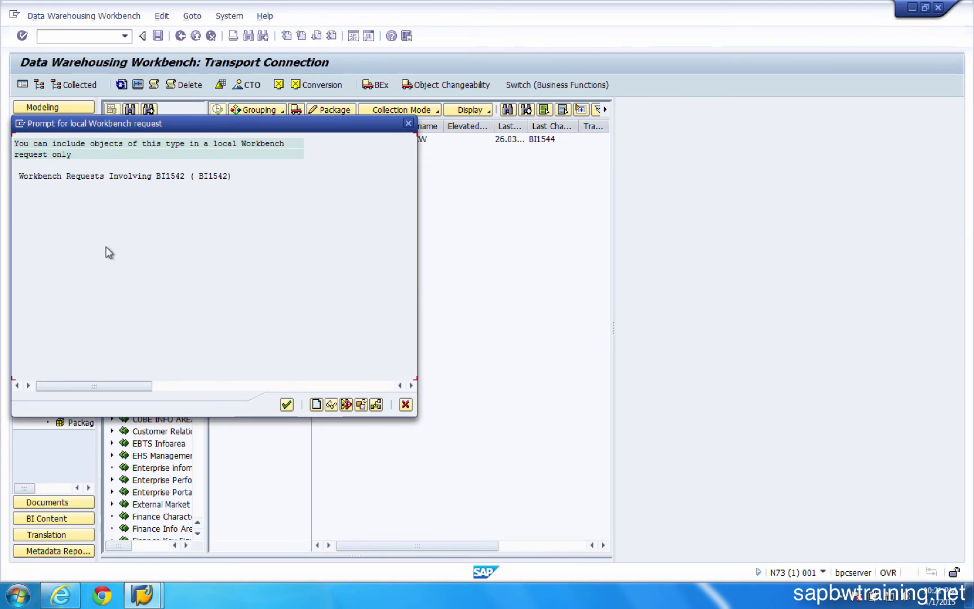
click(407, 405)
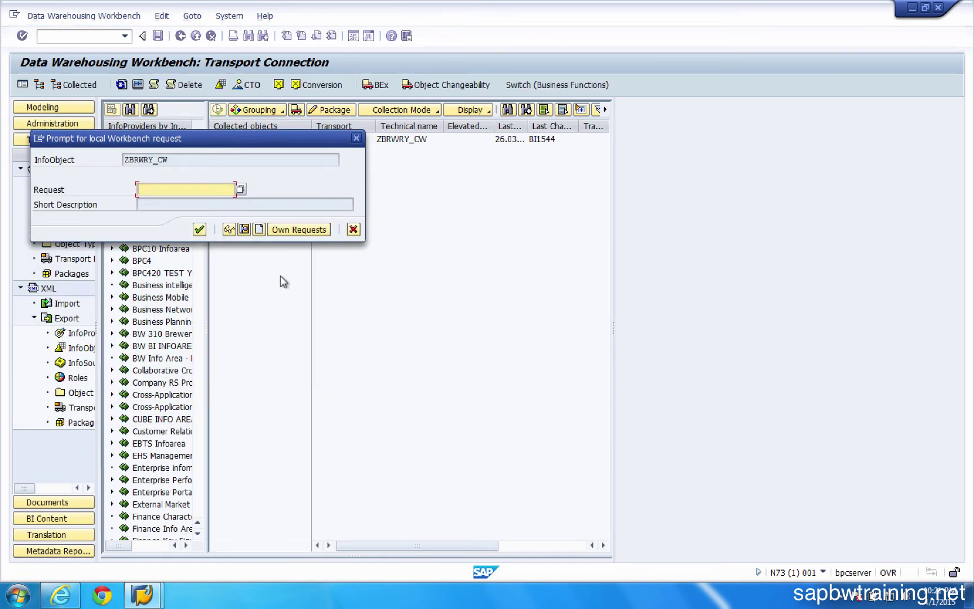
Step: Create workbench request 'BW - InfoObject - ZBRWRY_CW' and assign ZBRWRY_CW to N73K900064
click(258, 230)
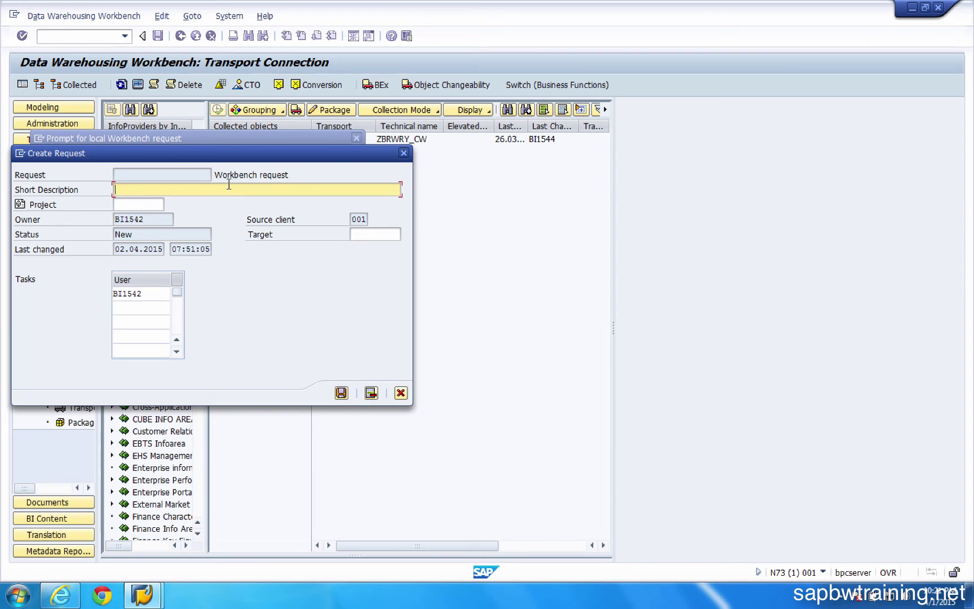
text(BW - InfoObject - ZBR)
text(WRY_CW)
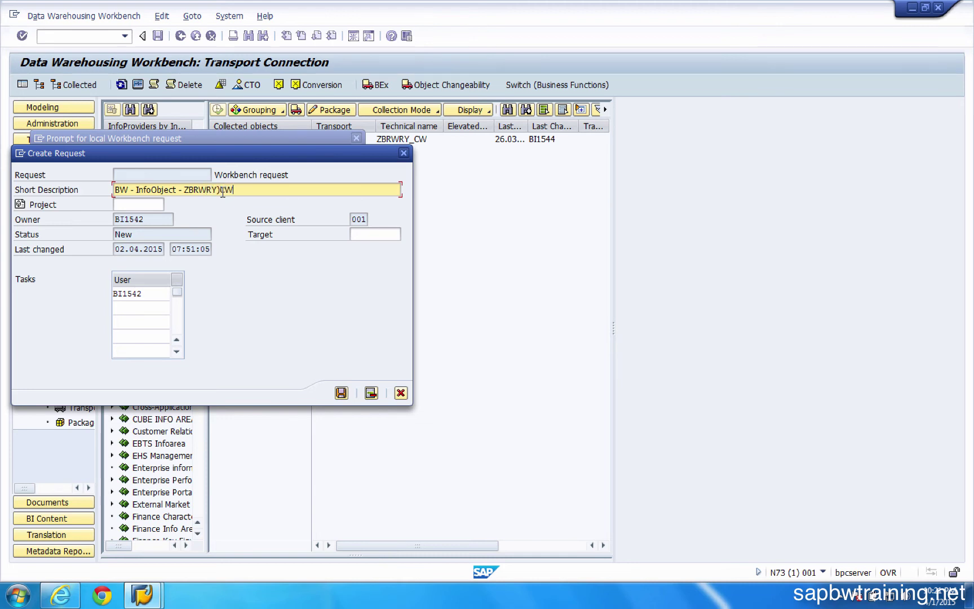
key(BackSpace)
key(BackSpace)
key(BackSpace)
text(_CW)
click(342, 393)
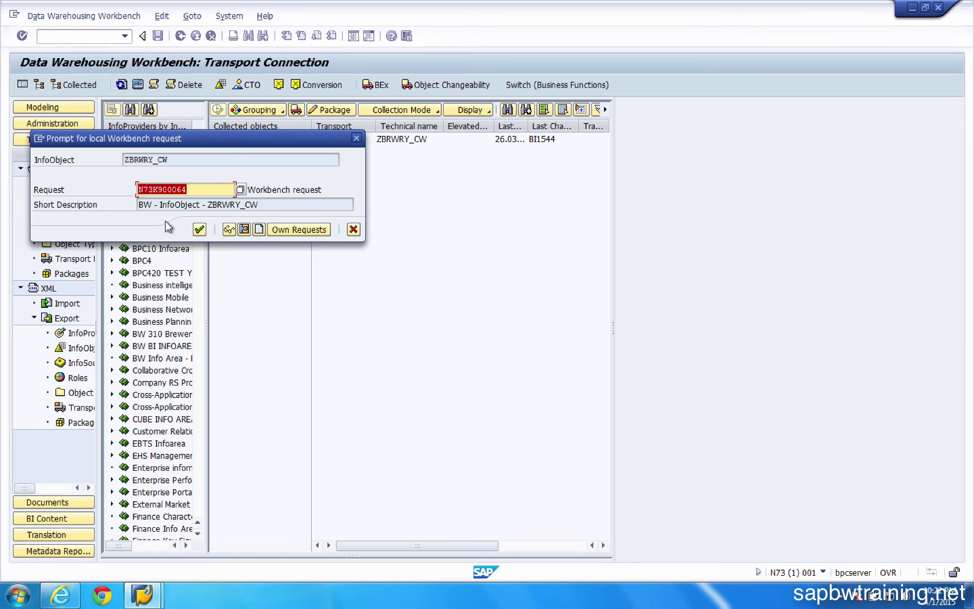
click(200, 230)
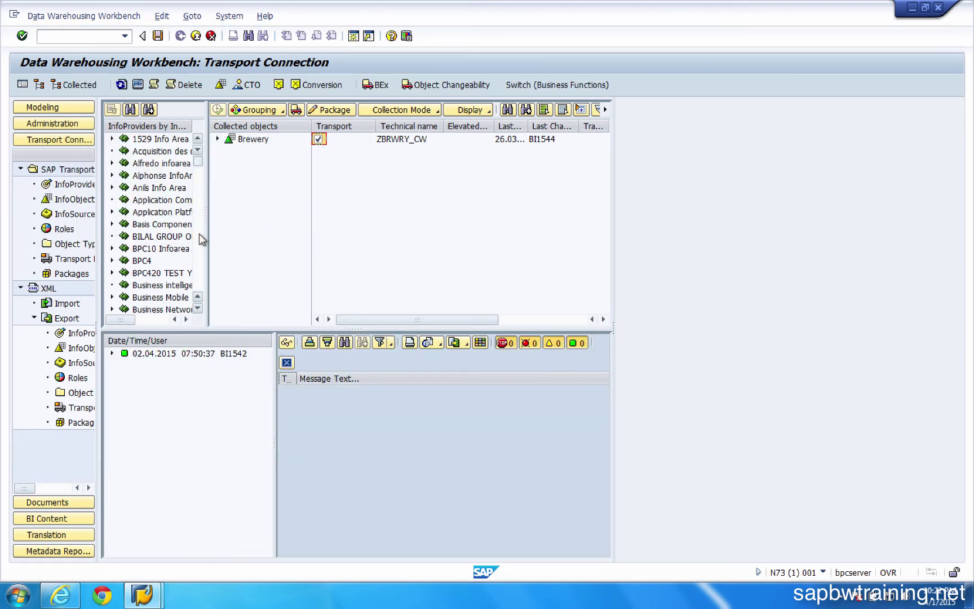
Step: Run /nSE09 and display modifiable requests, showing N73K900064 with task N73K900065
click(86, 37)
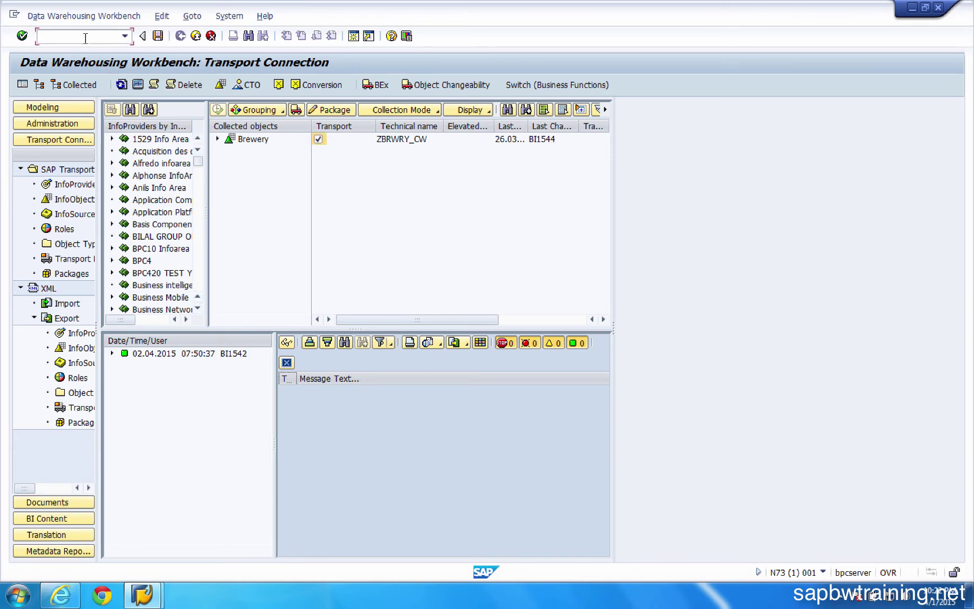
text(/nse09)
key(Return)
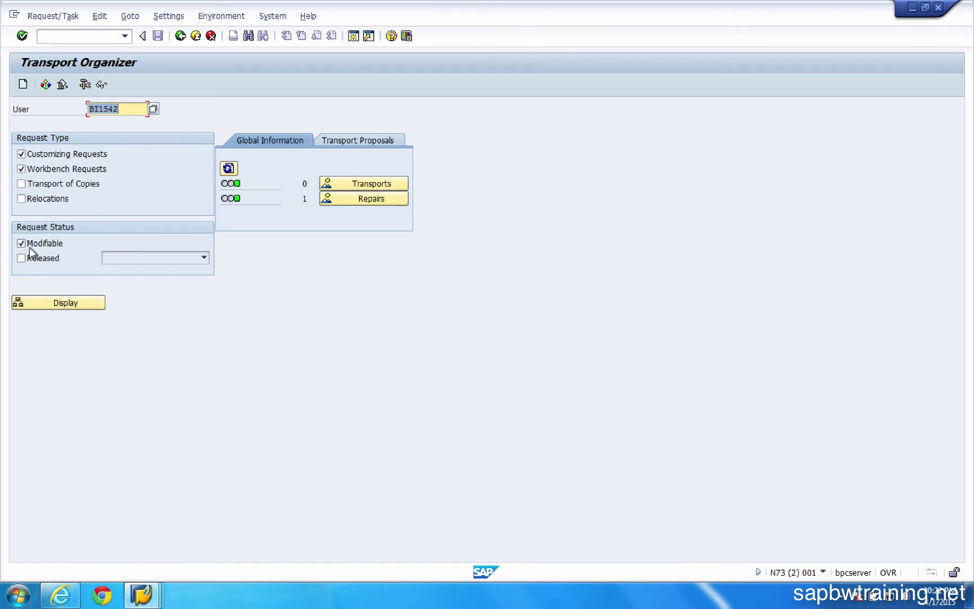
click(62, 305)
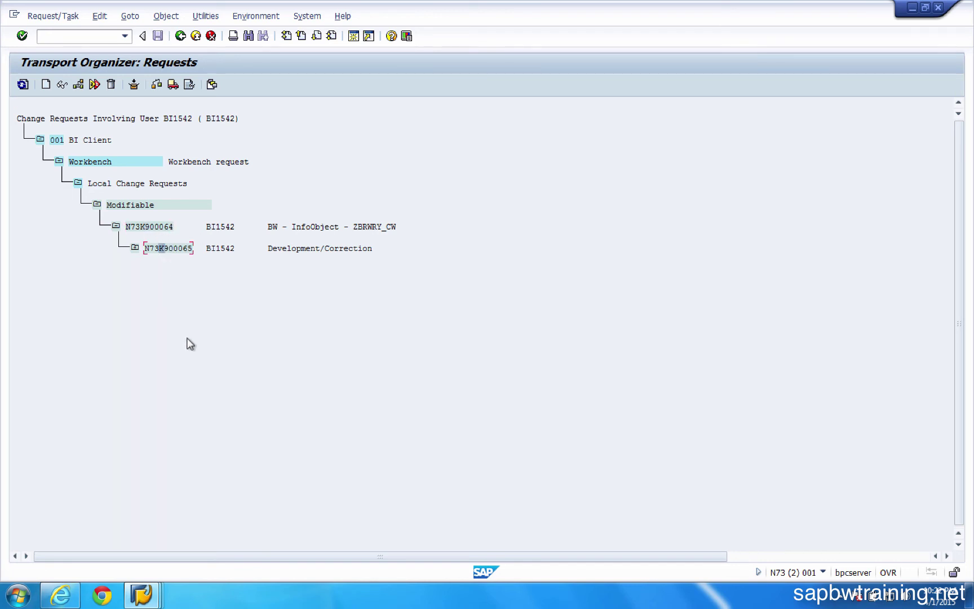
click(135, 248)
click(153, 270)
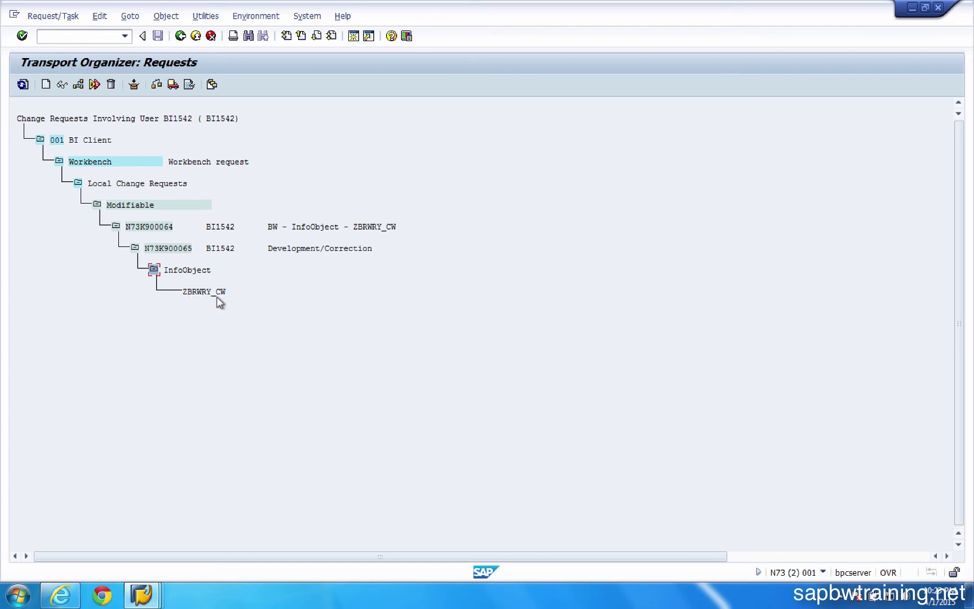
click(204, 293)
click(154, 270)
click(132, 245)
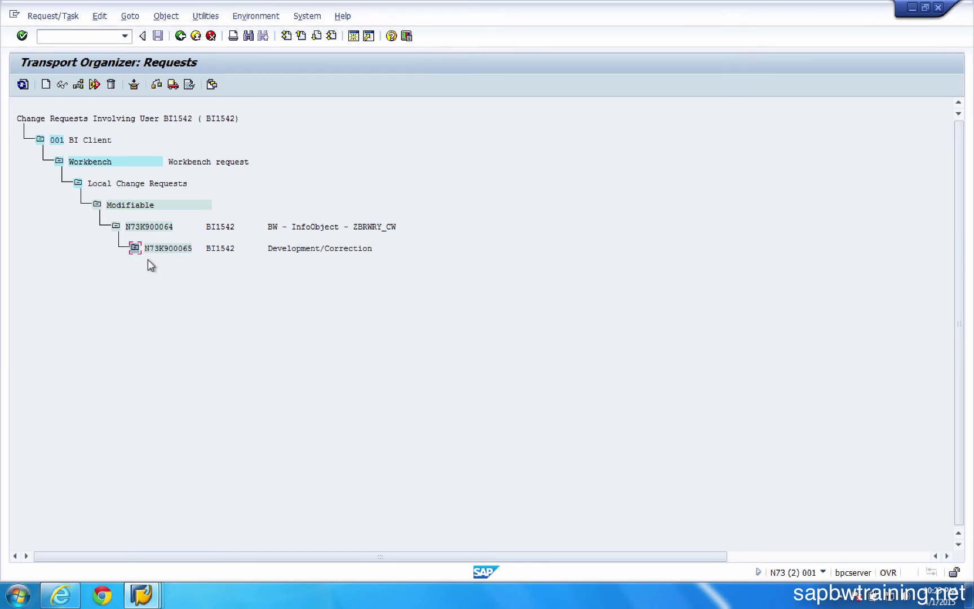
Step: Release task N73K900065 first, then release workbench request N73K900064
click(117, 226)
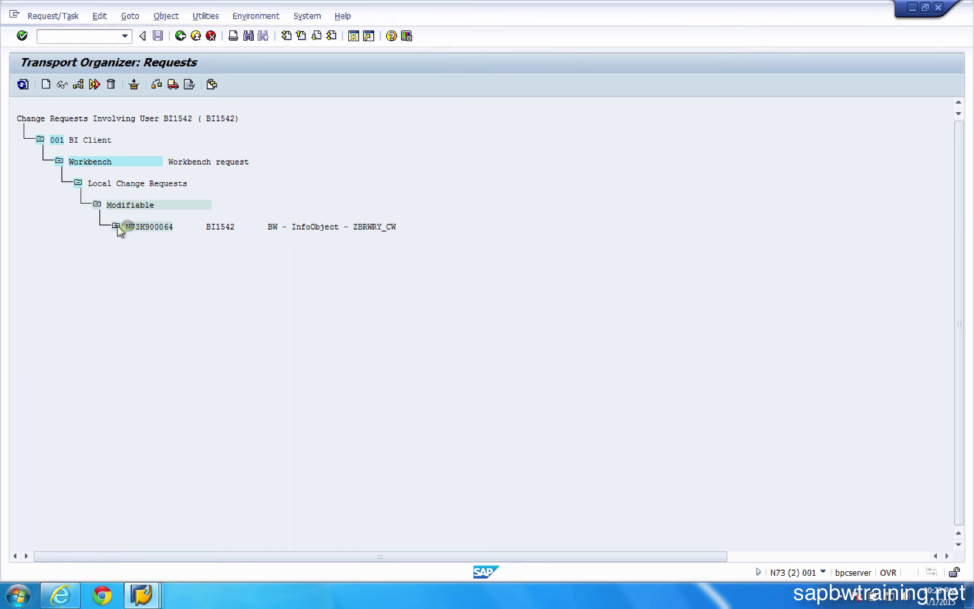
click(116, 226)
click(166, 249)
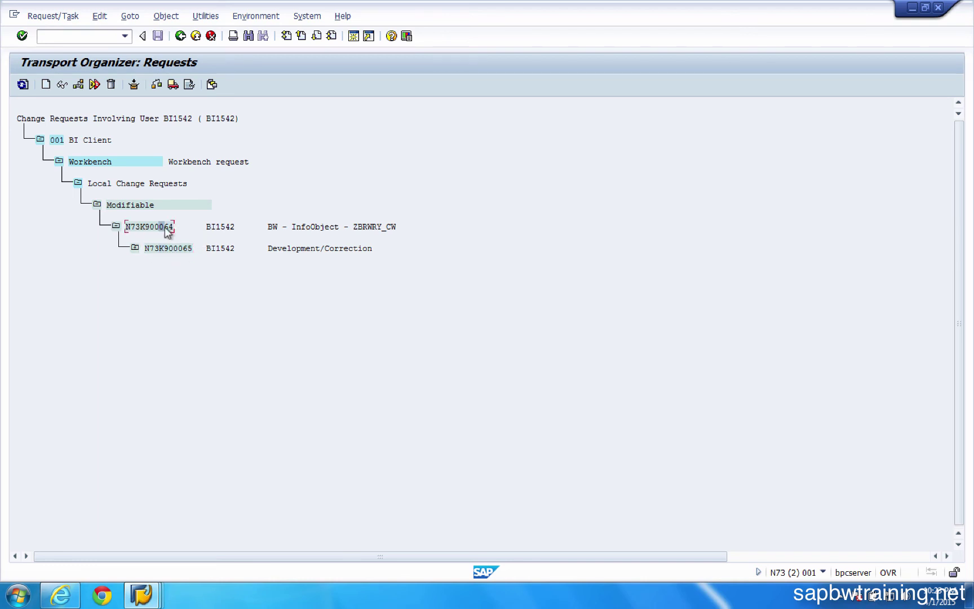
click(168, 249)
click(173, 85)
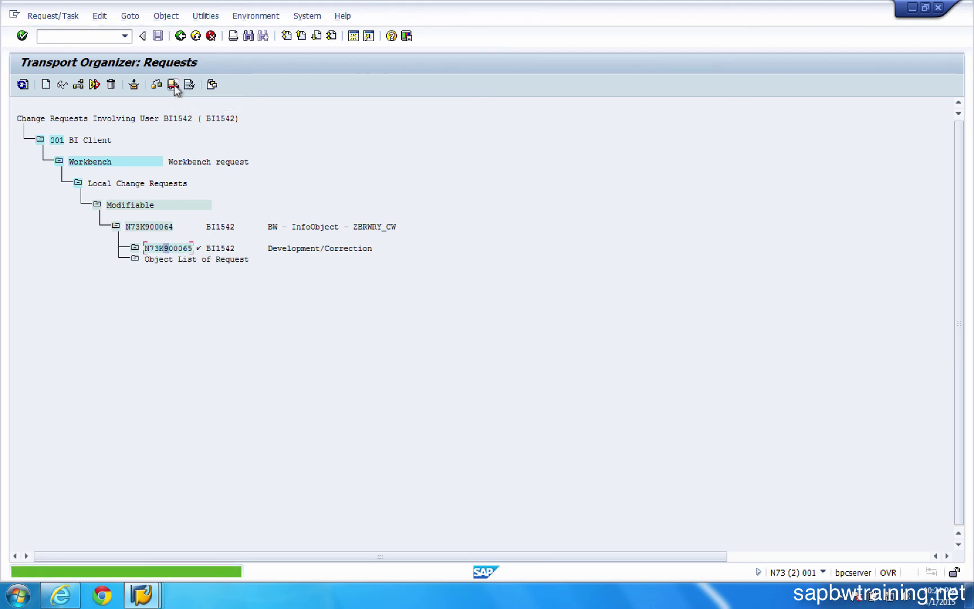
click(163, 227)
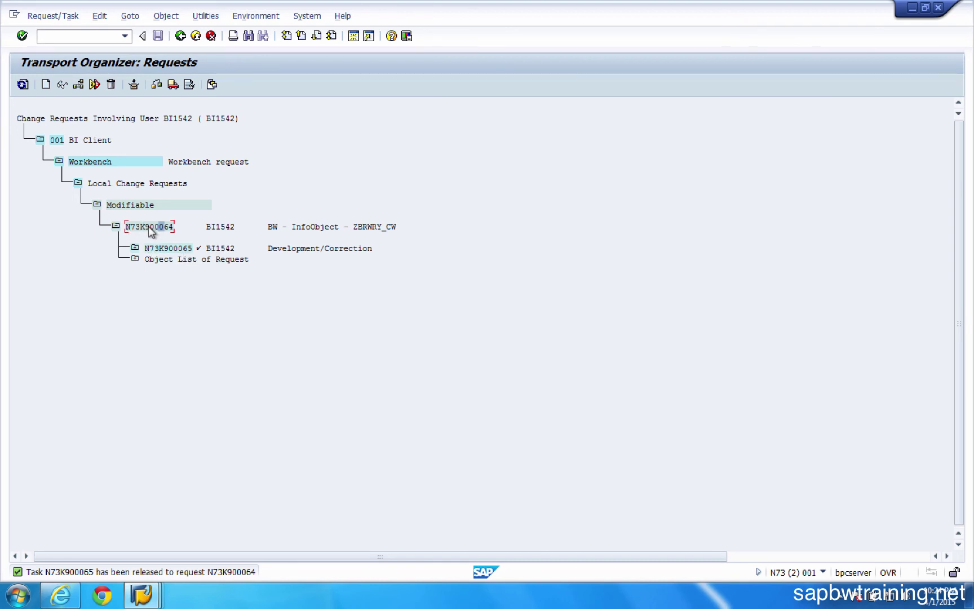
click(172, 86)
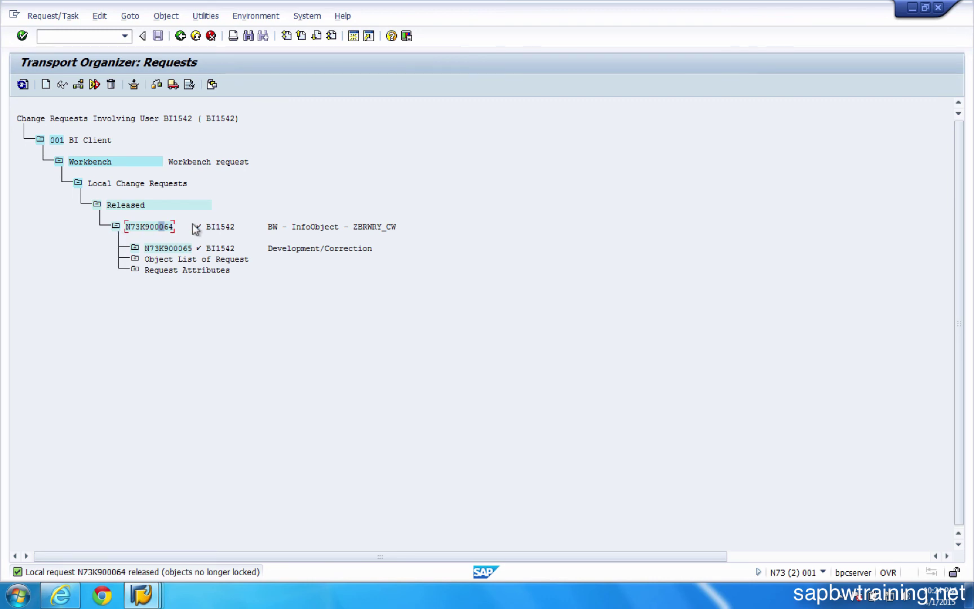
Step: Switch the request selection to Released only and list N73K900064 and N73K900061
click(180, 37)
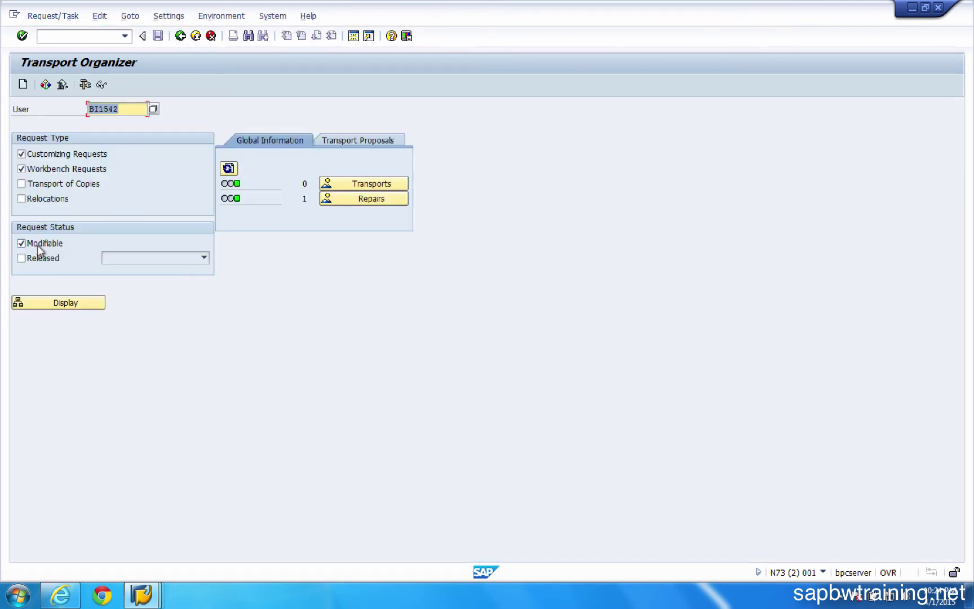
click(62, 305)
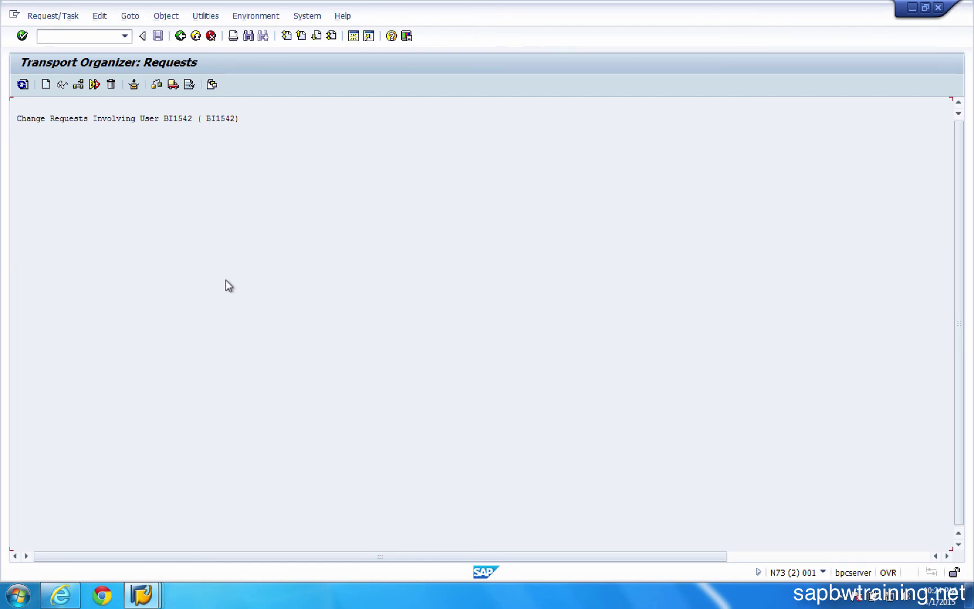
click(180, 36)
click(58, 258)
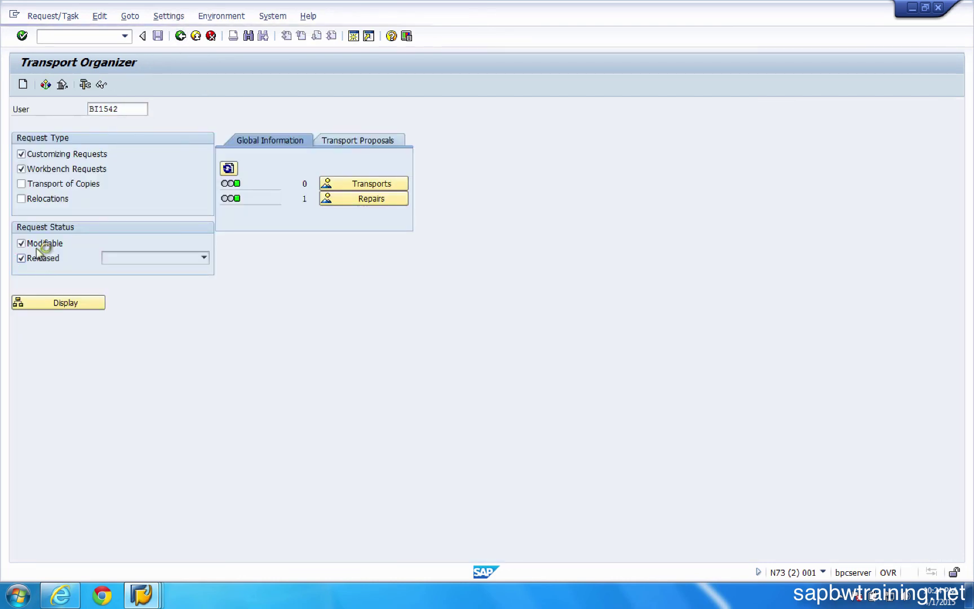
click(33, 245)
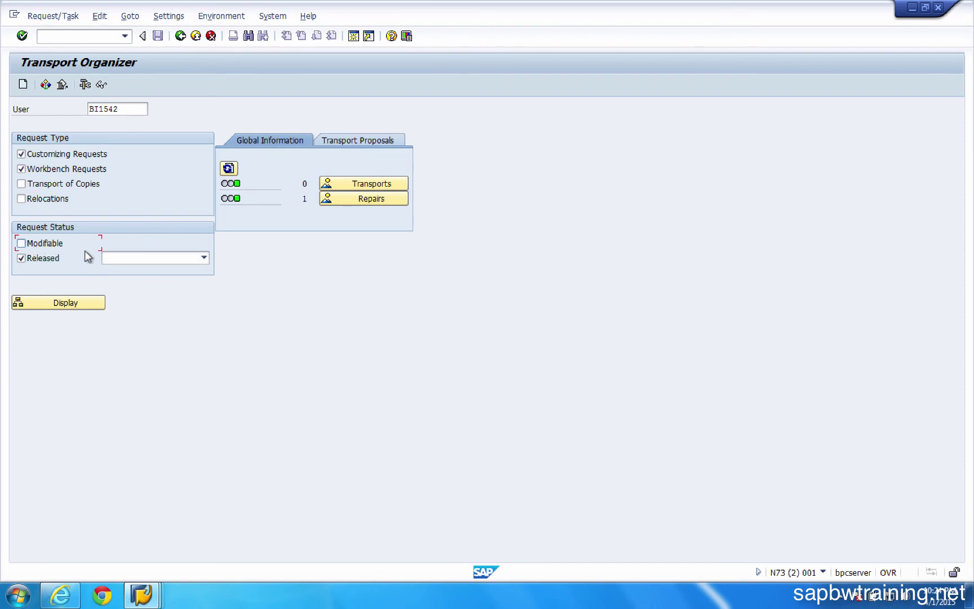
click(46, 305)
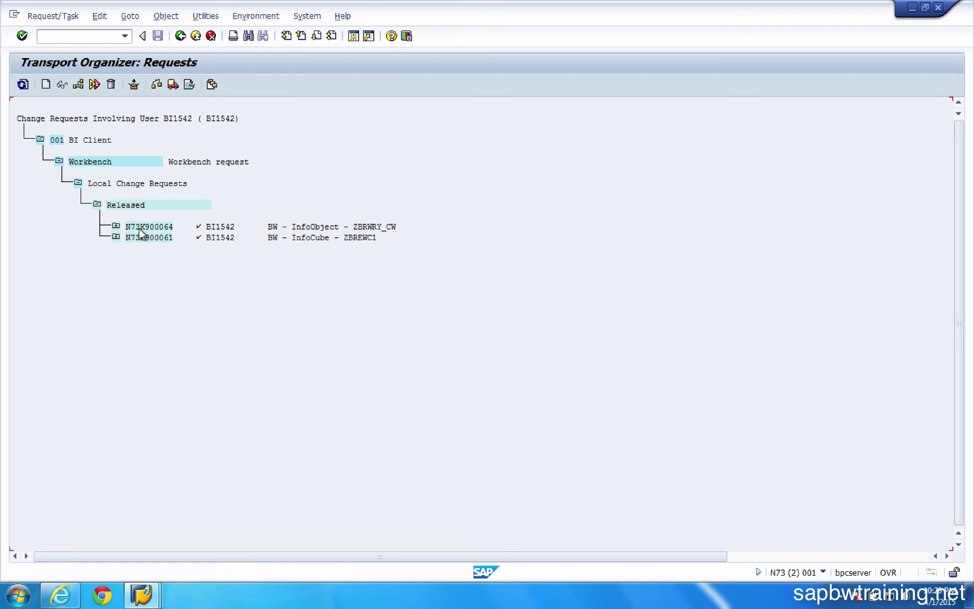
click(180, 36)
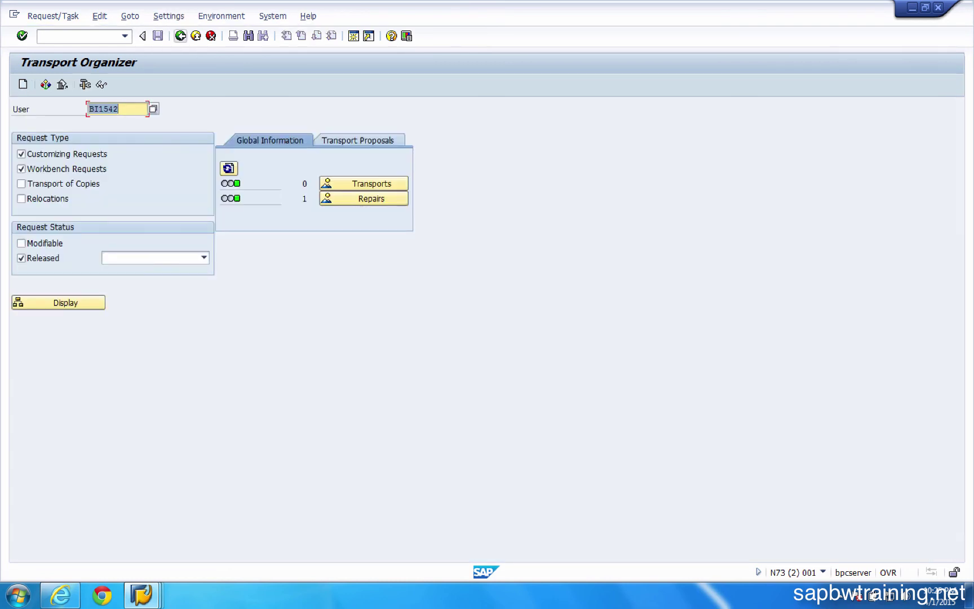
Step: Launch the Data Warehousing Workbench with /nrsa1
click(100, 36)
text(/)
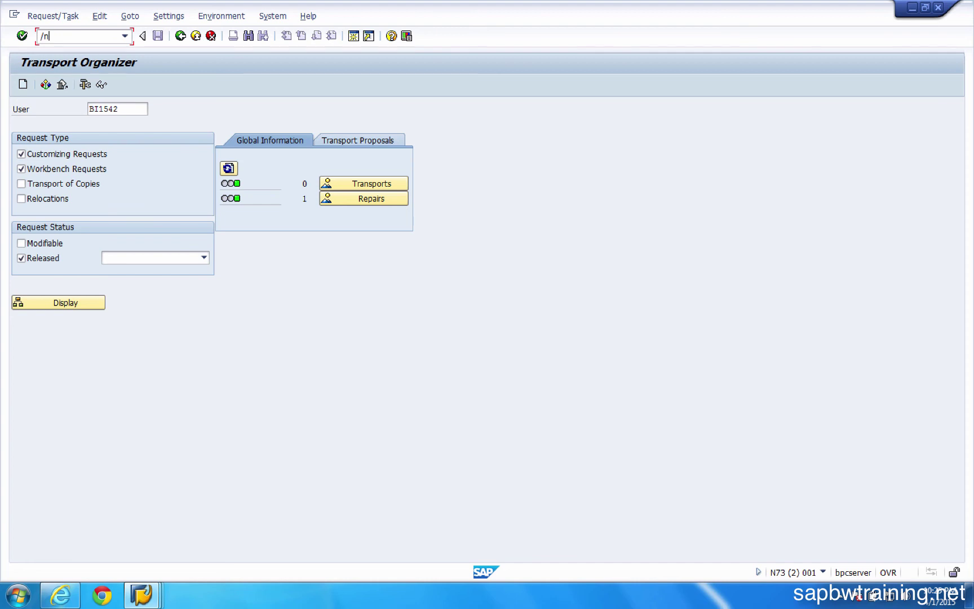
text(nrsa1)
key(Return)
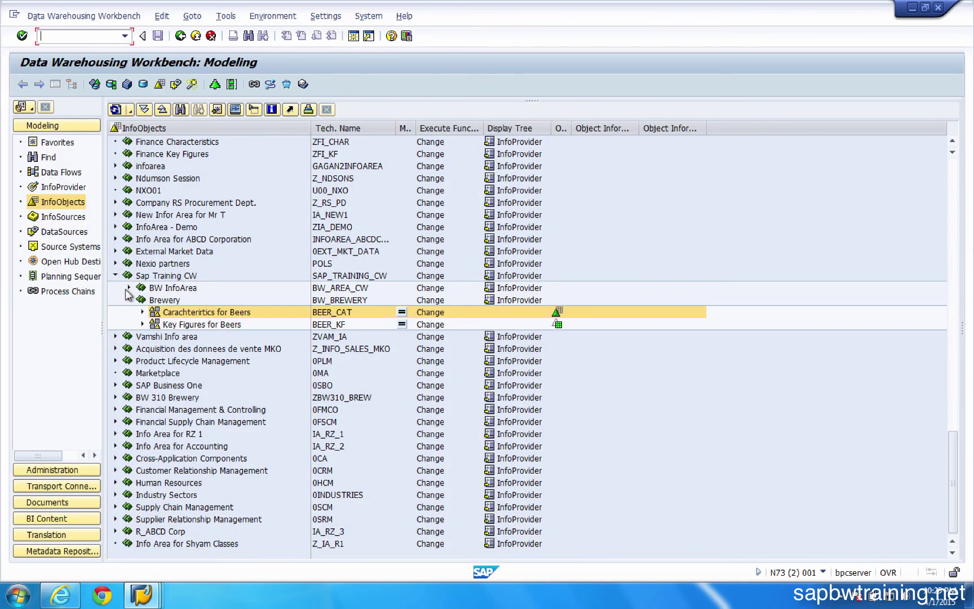
Step: In the InfoProvider tree, select BW310 Brewey DSO ZBREW_O1 under Brewery
click(130, 300)
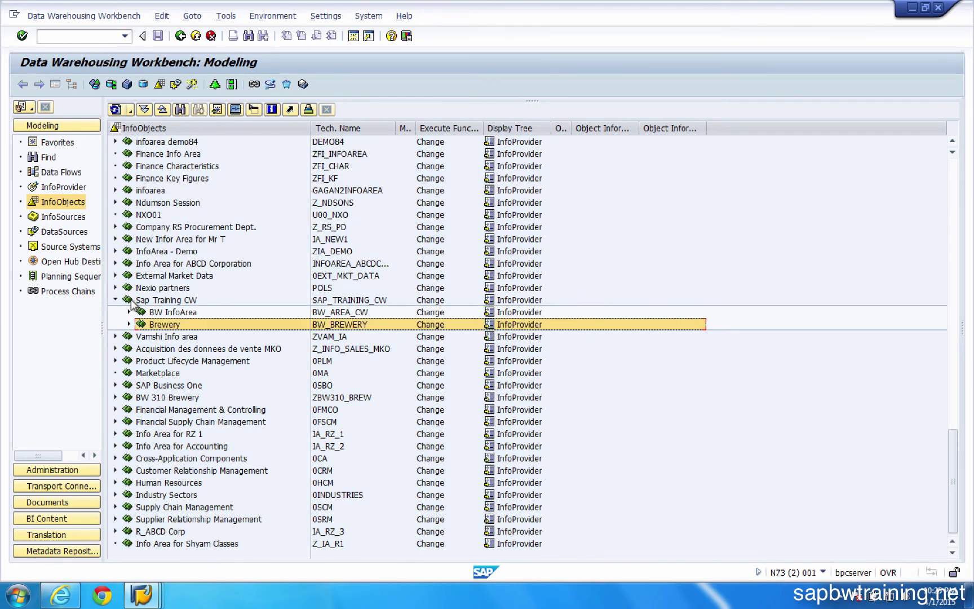
click(129, 311)
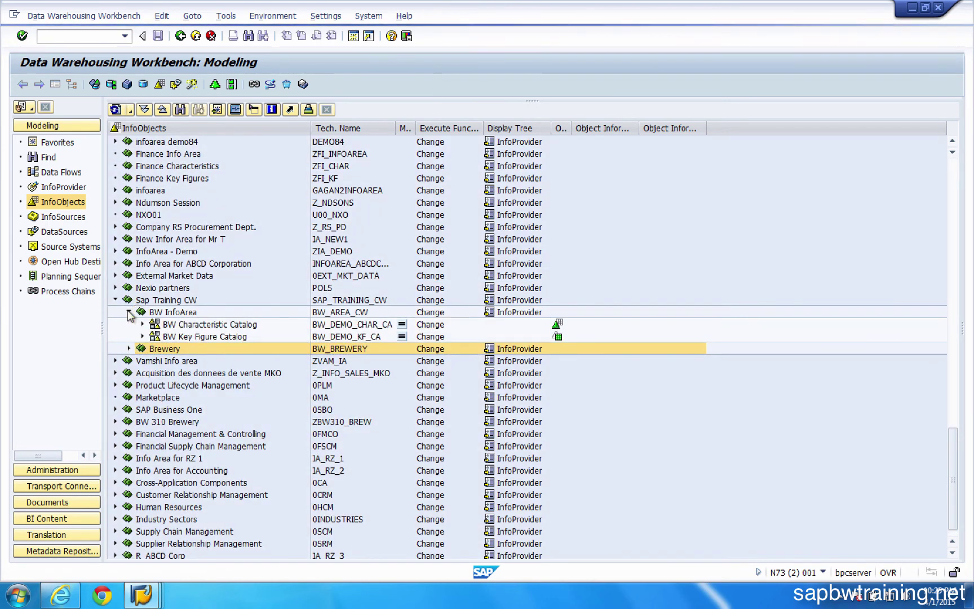
click(61, 188)
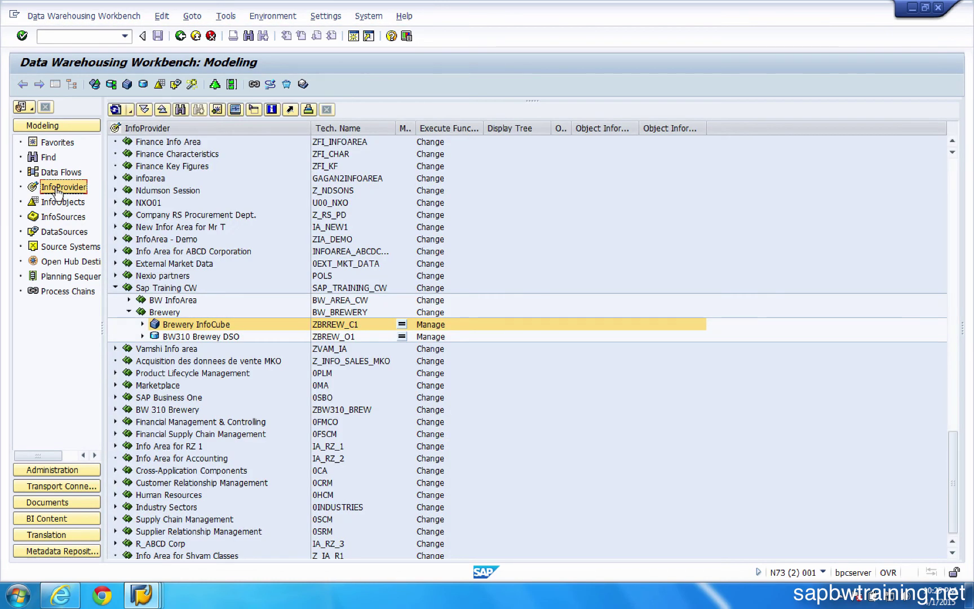
click(201, 339)
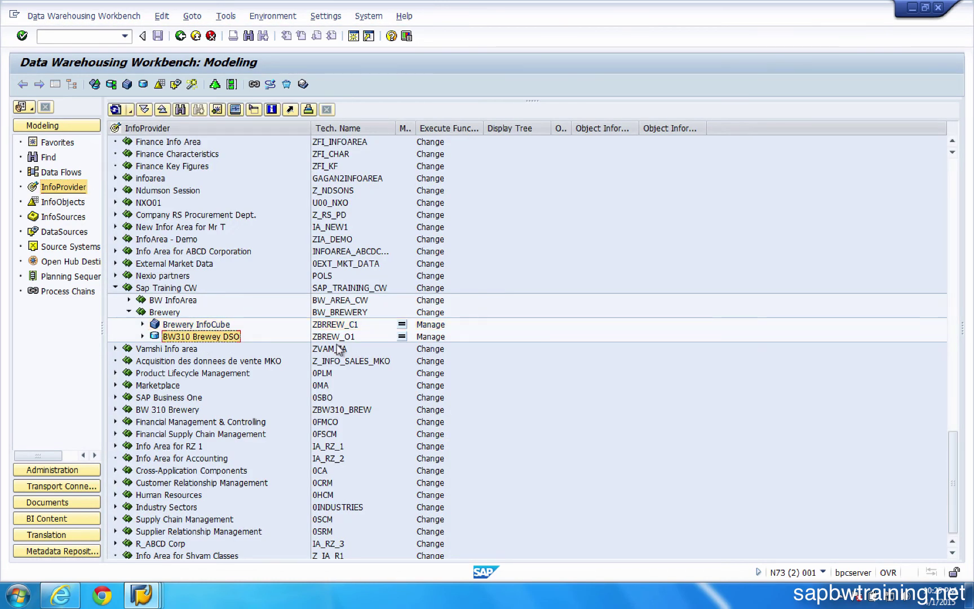
click(330, 337)
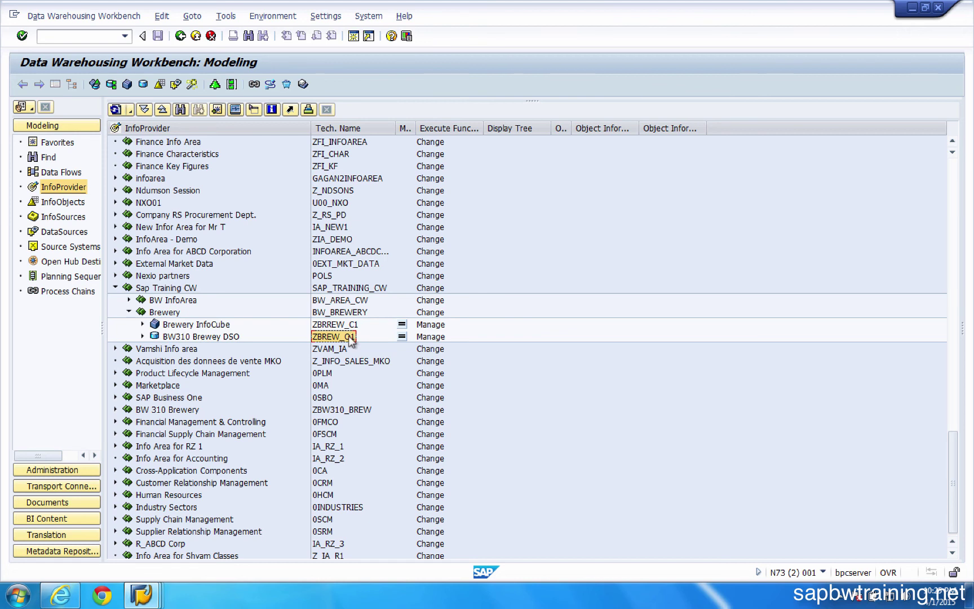
click(225, 338)
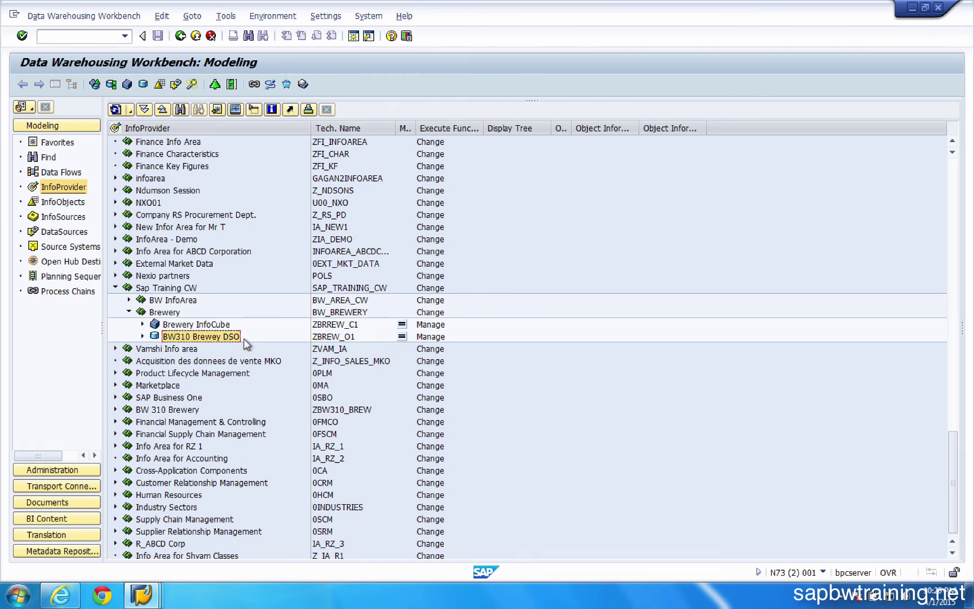
Step: Display BW310 Brewey DSO ZBREW_O1 and send it to Transport Connection
double_click(197, 340)
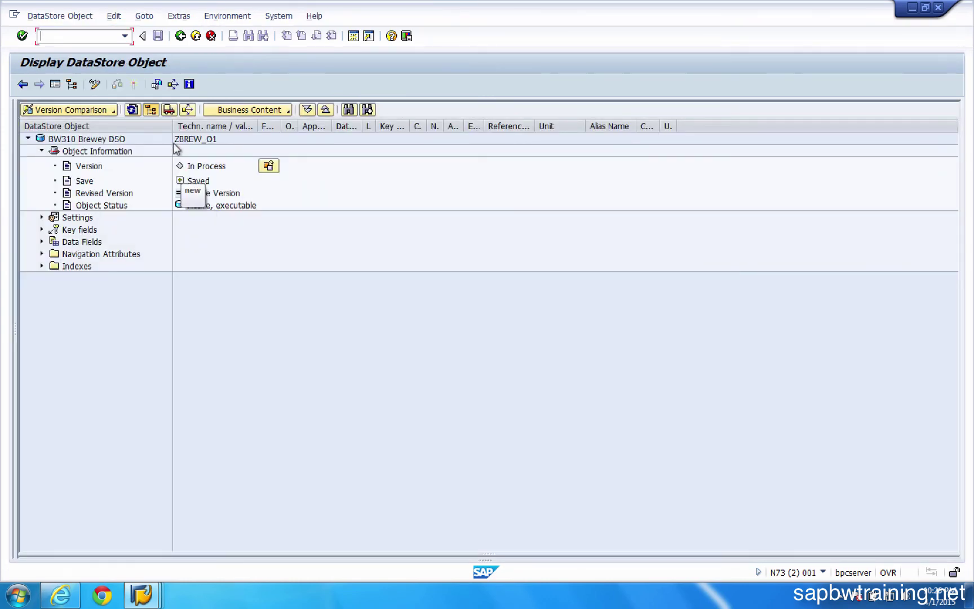
click(168, 110)
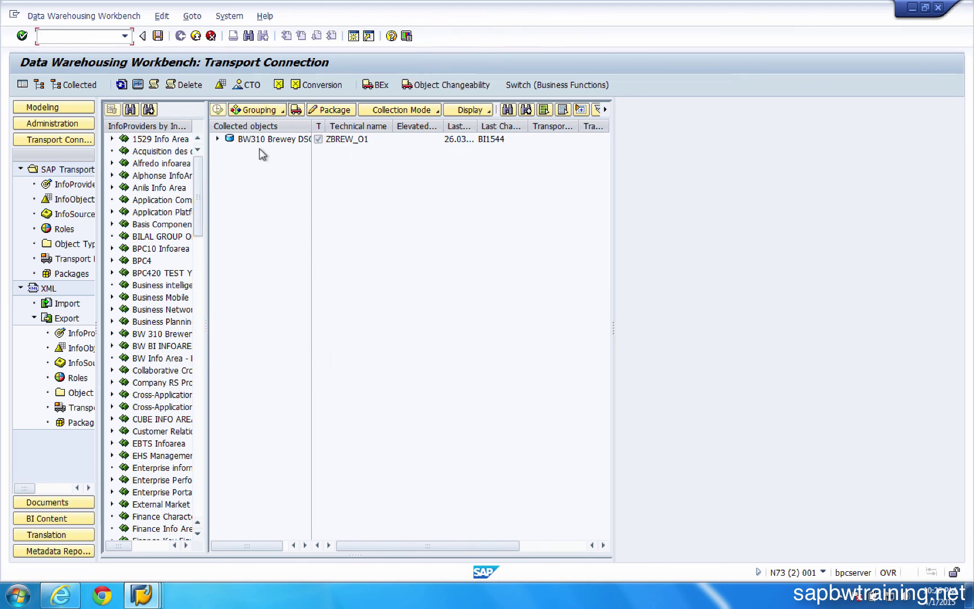
Step: Expand the DSO's dependents and tick InfoAreas and InfoObjects, BW_BREWERY through 0VOLUMEUNIT, for transport
click(216, 139)
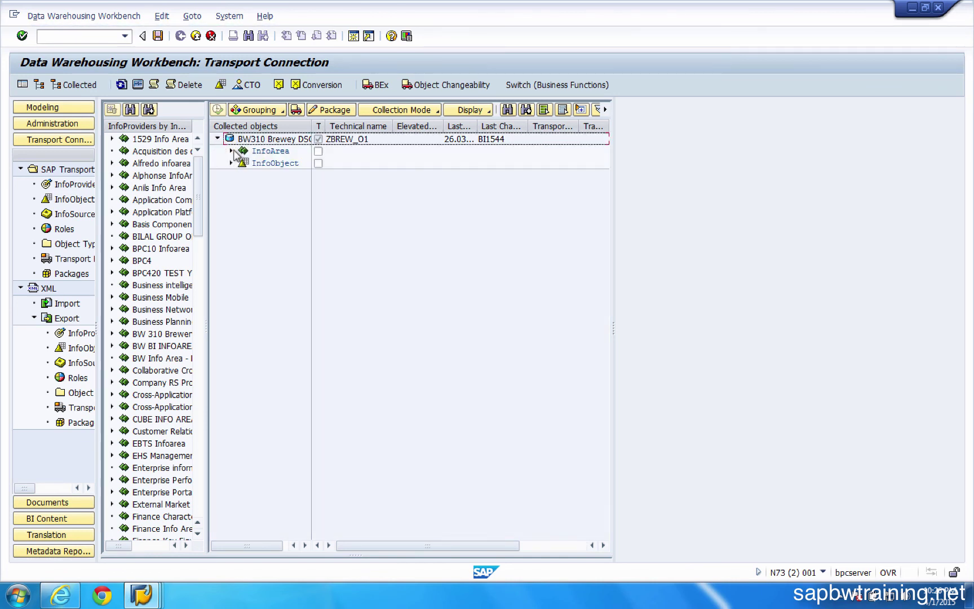
click(231, 150)
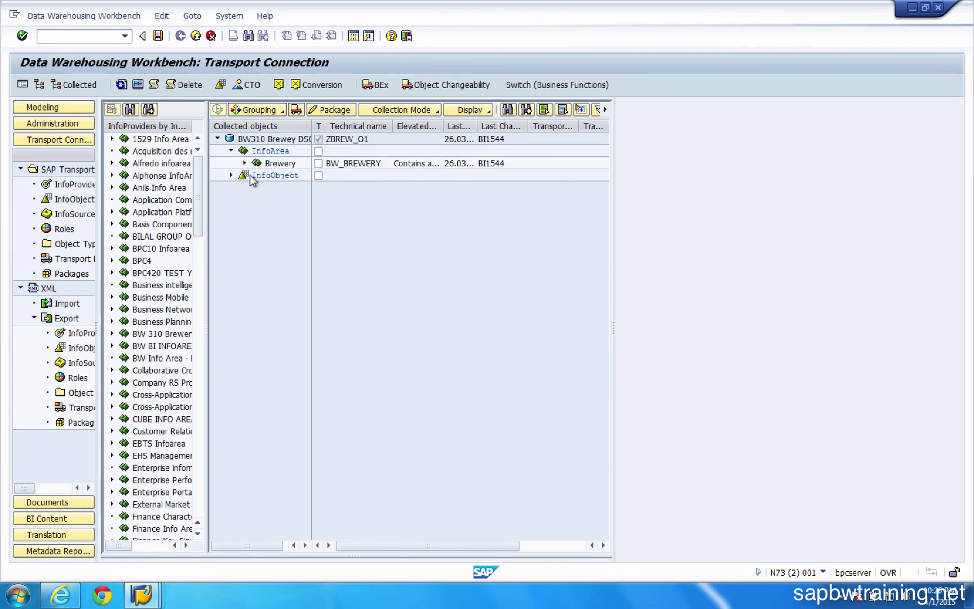
click(245, 163)
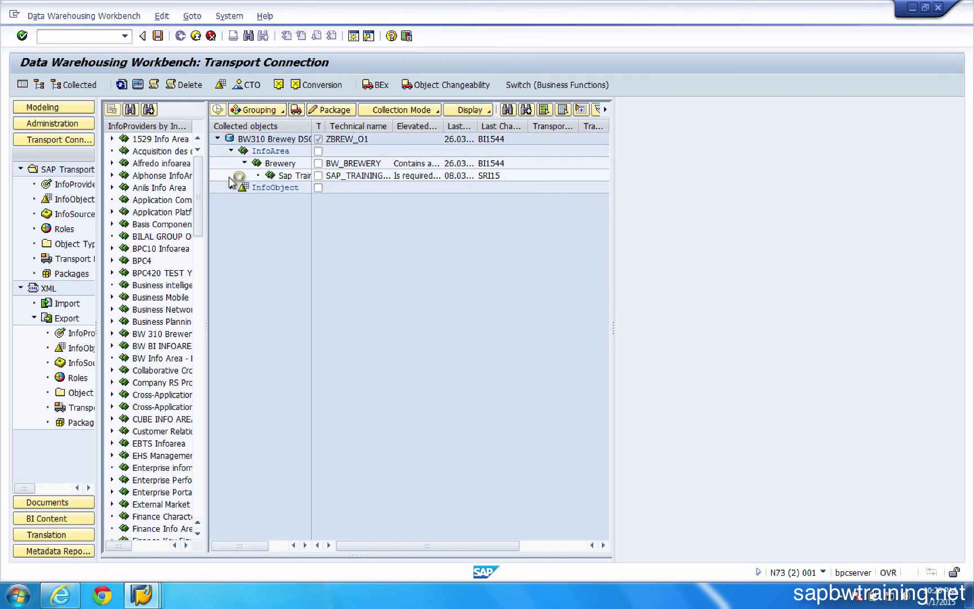
click(230, 187)
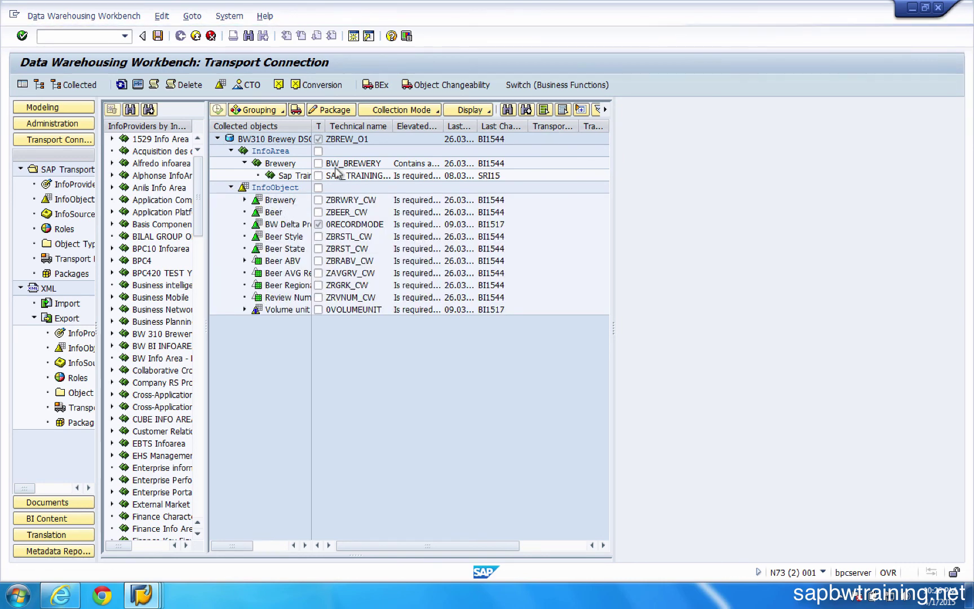
click(318, 151)
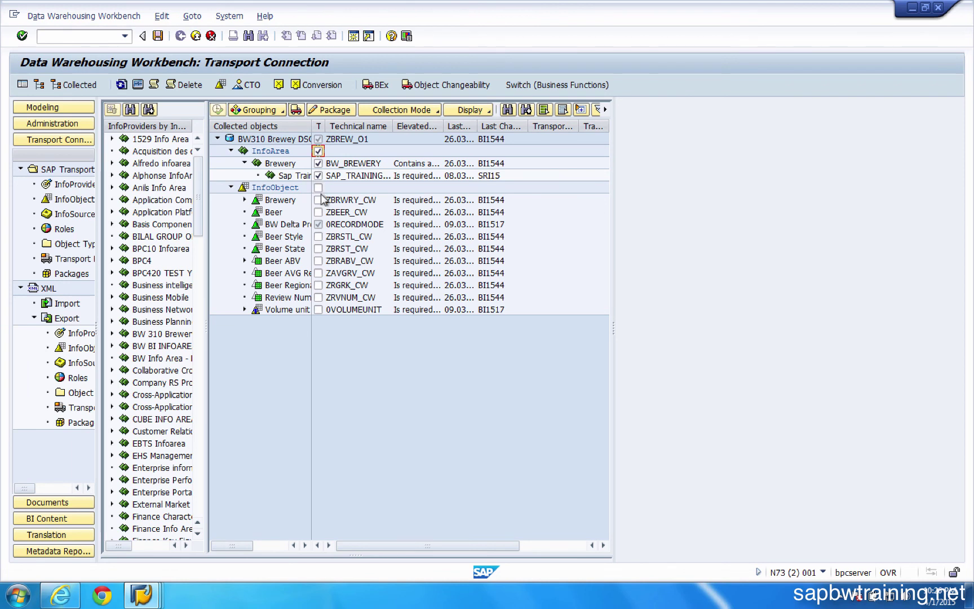
click(318, 188)
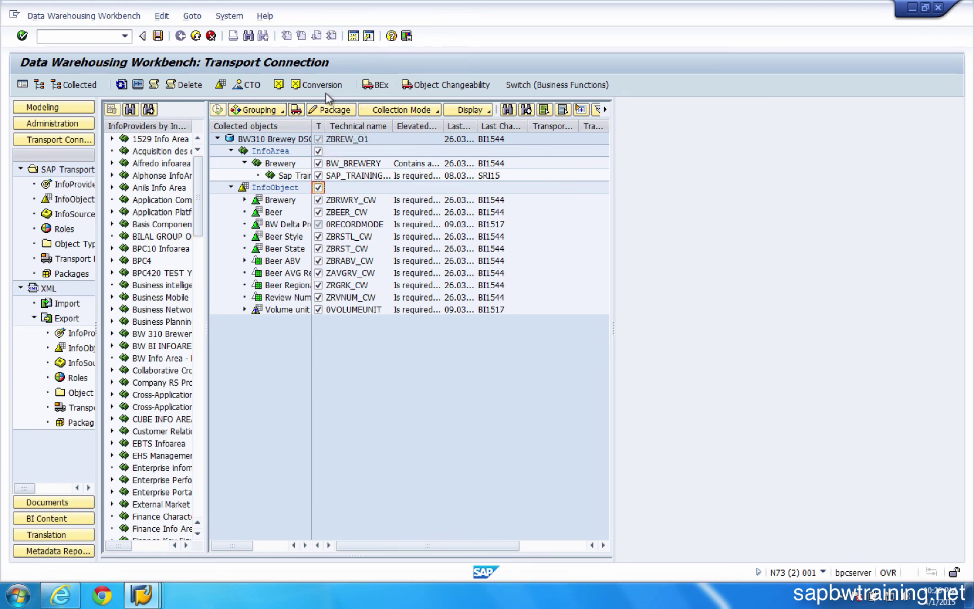
Step: Start transporting the collected objects and clear the $TMP package from the object directory entry
click(297, 110)
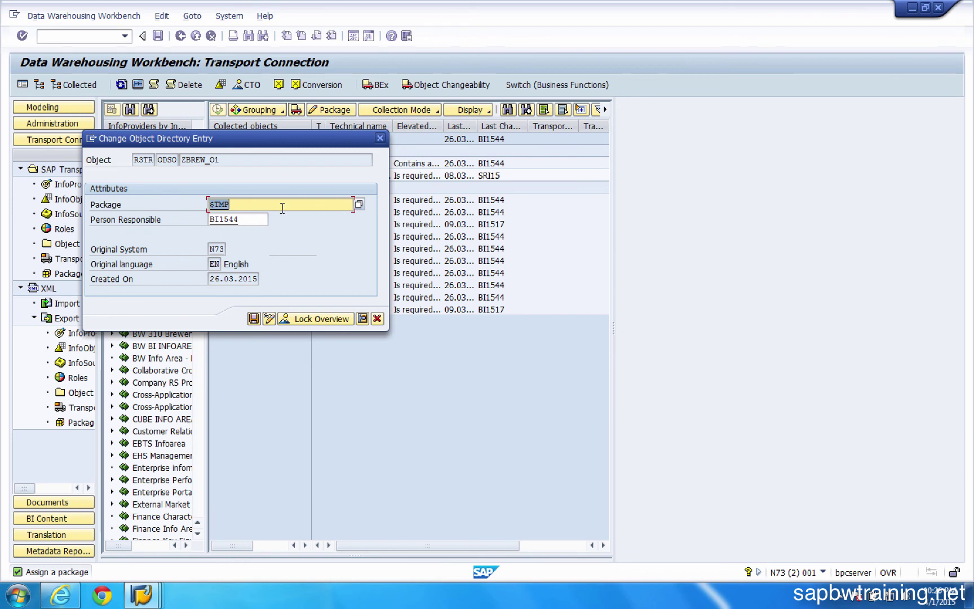
click(257, 217)
drag(248, 204, 172, 209)
key(Delete)
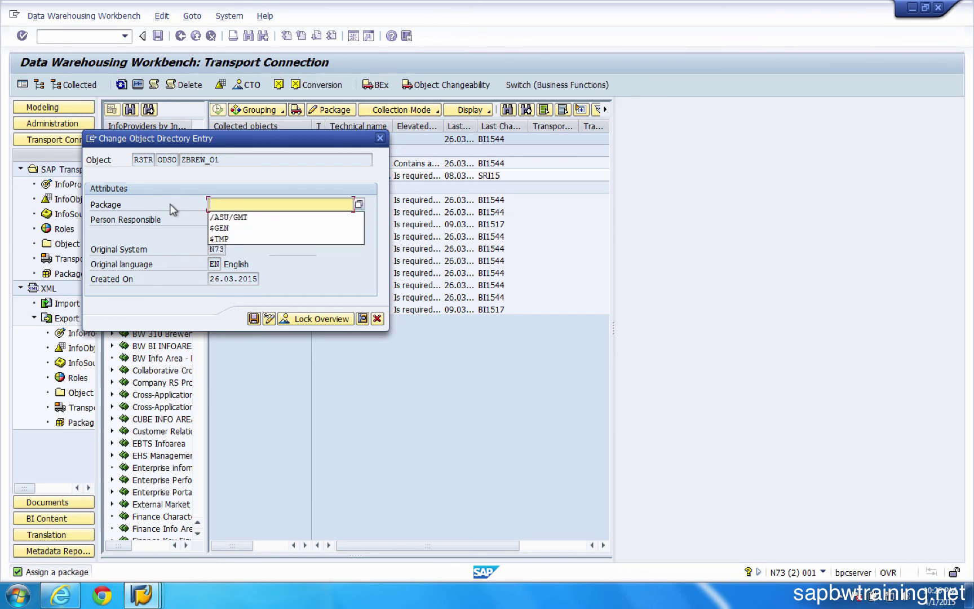
click(130, 240)
click(255, 217)
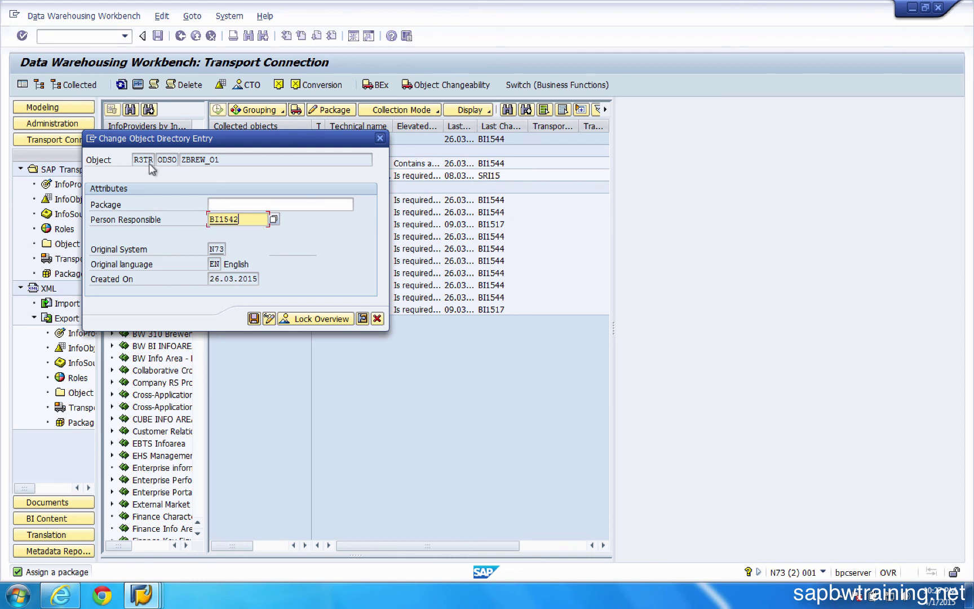
Step: After the save error, choose package /ASU/GMT and save the object directory entry
click(251, 320)
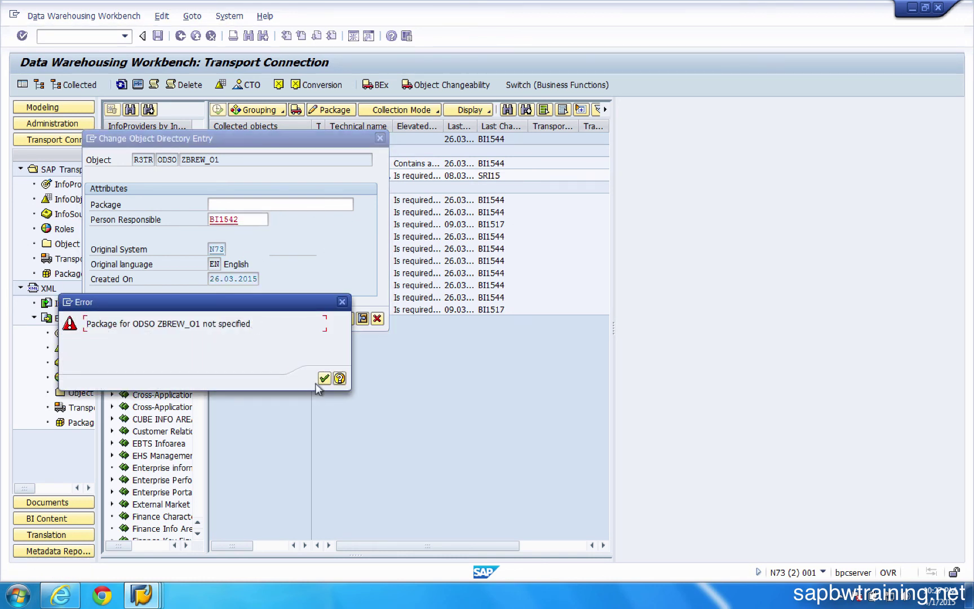
click(325, 378)
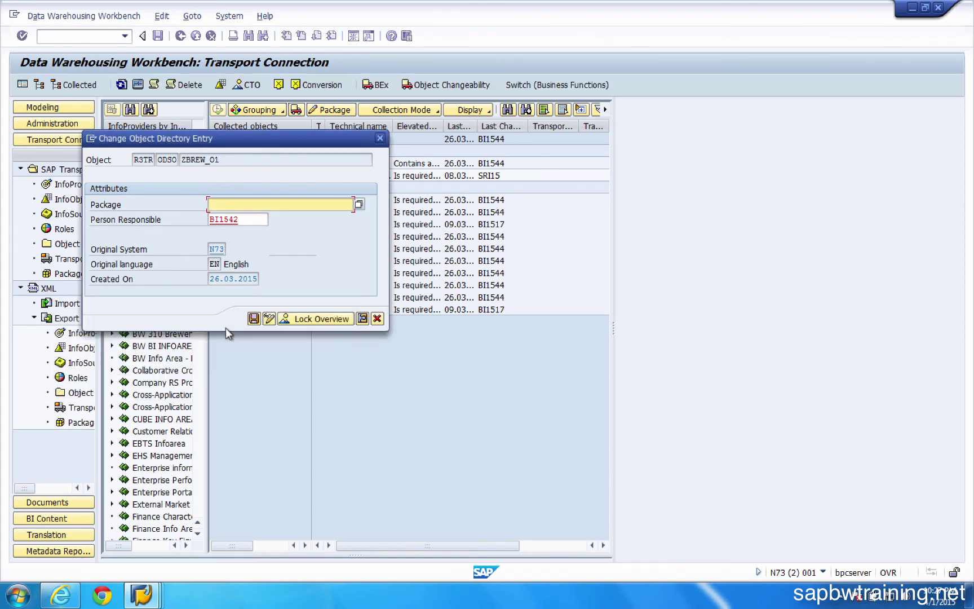
key(BackSpace)
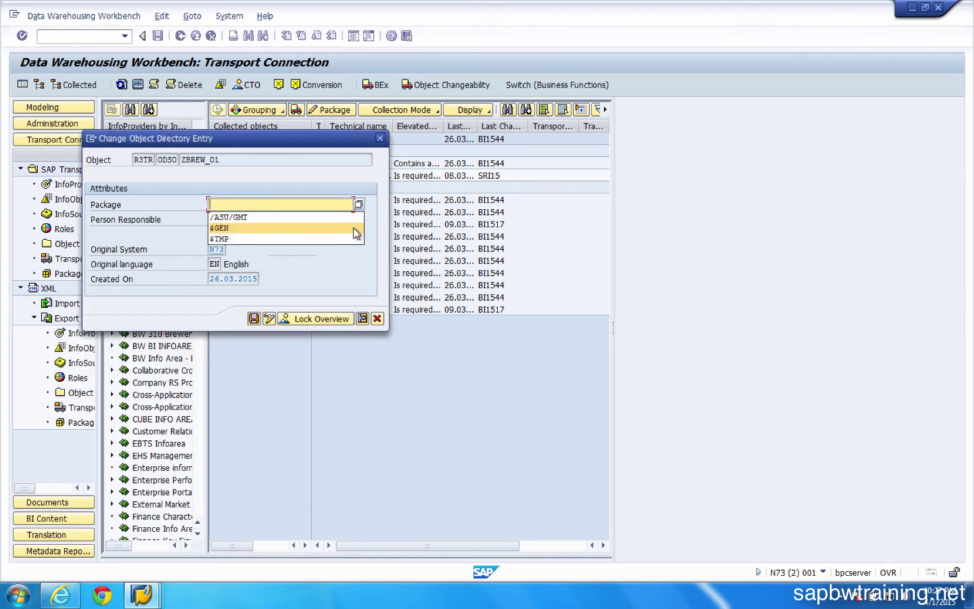
click(331, 216)
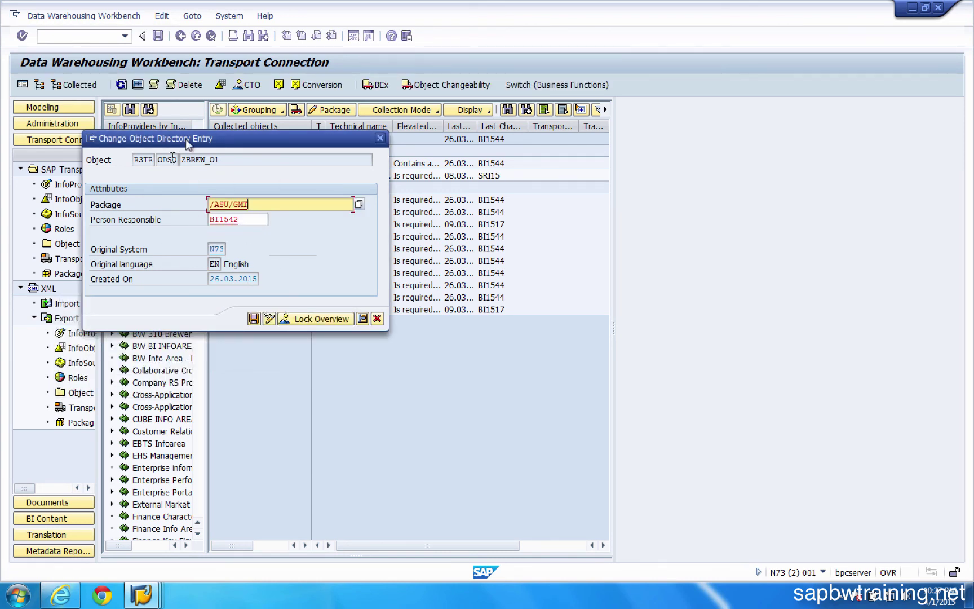
click(172, 220)
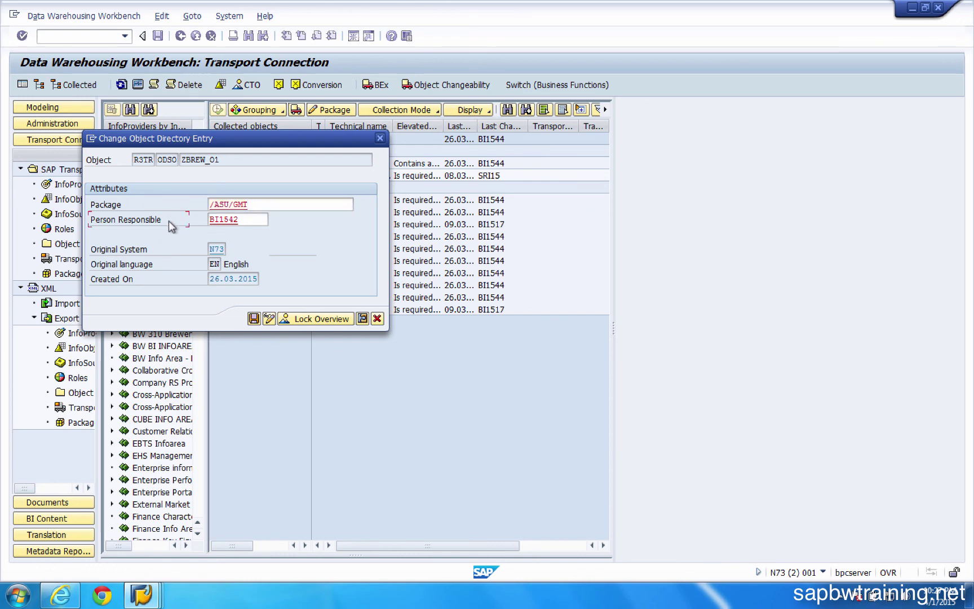
click(253, 319)
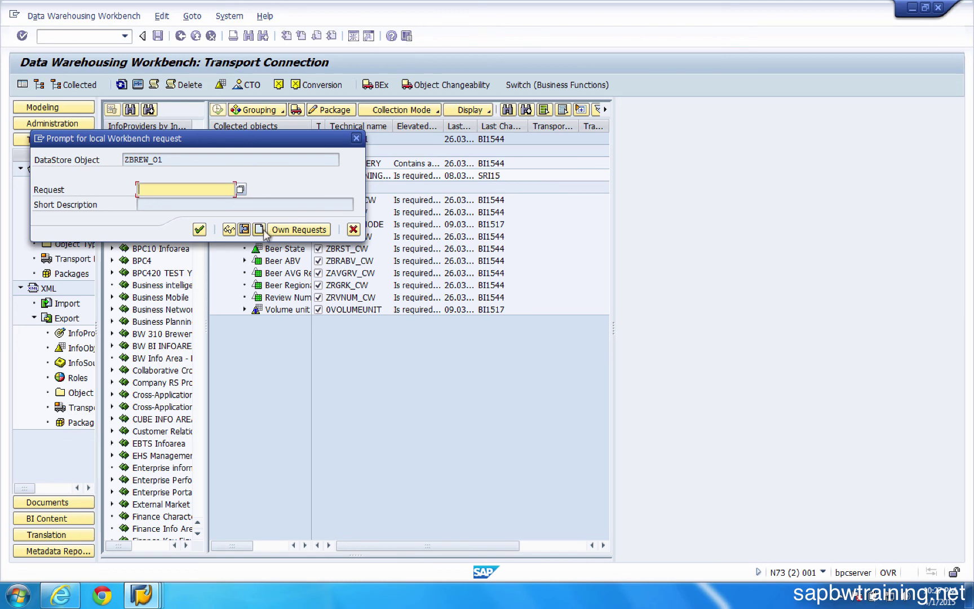
Step: Create local Workbench request N73K900066 described 'ZBREW_O1 - Move all objects' and accept it
click(312, 233)
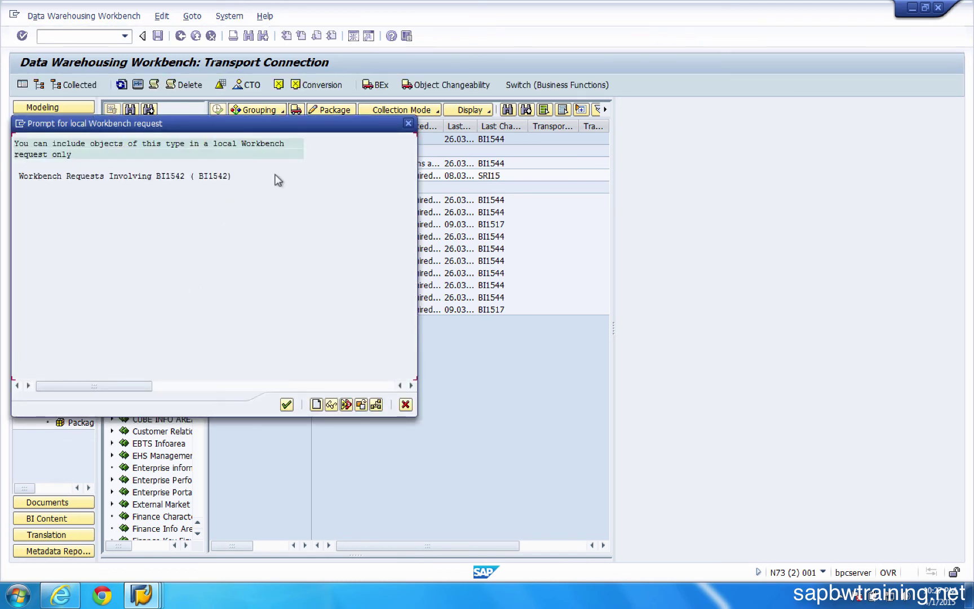
click(408, 123)
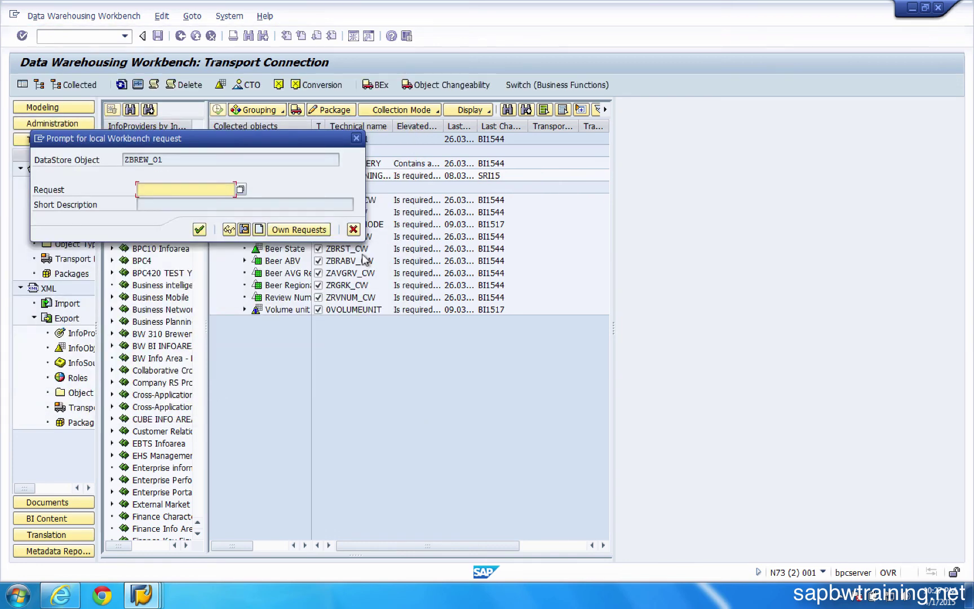
click(262, 231)
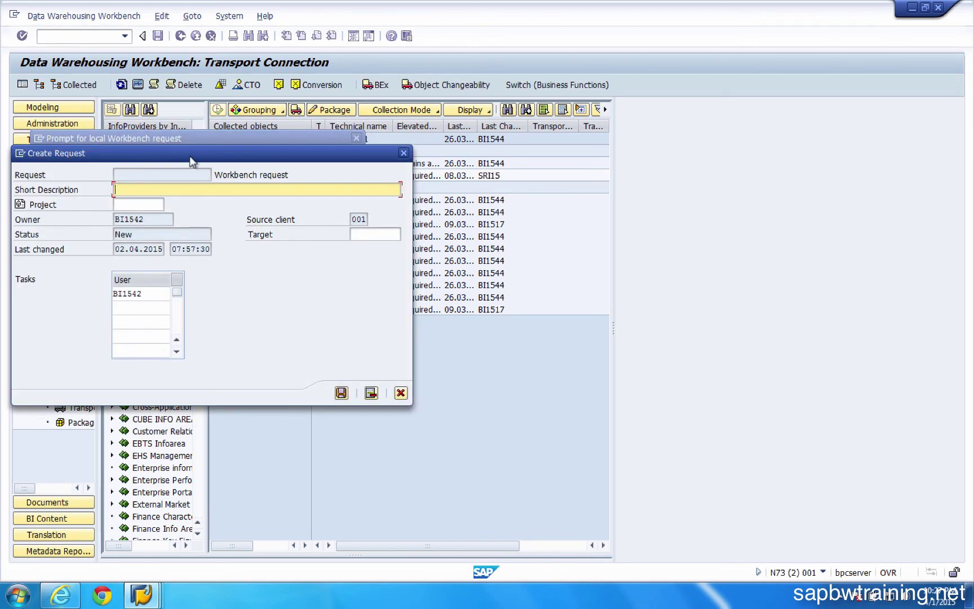
text(ZBREW_B)
key(BackSpace)
text(01)
click(115, 196)
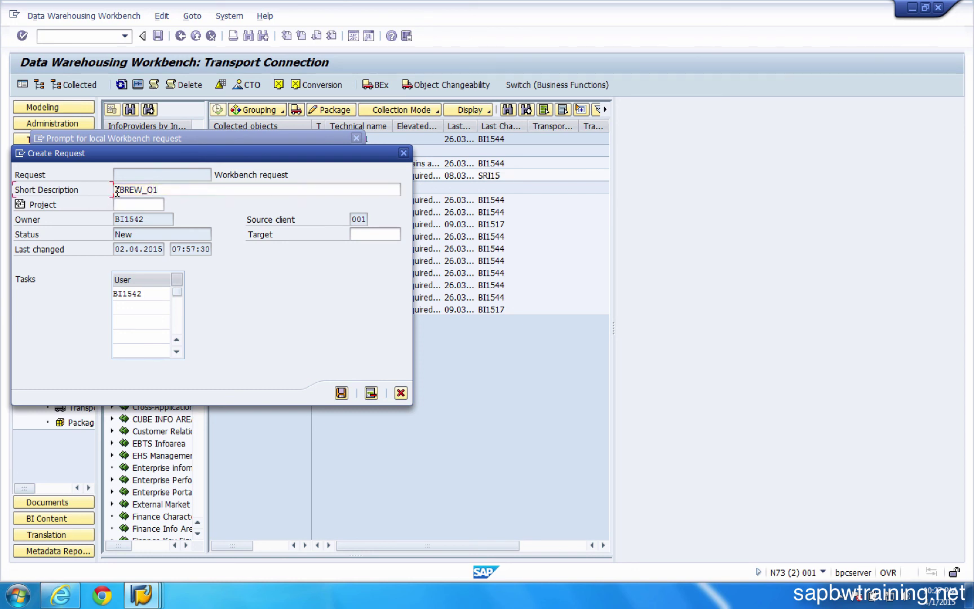
click(174, 189)
text(- Move all objects)
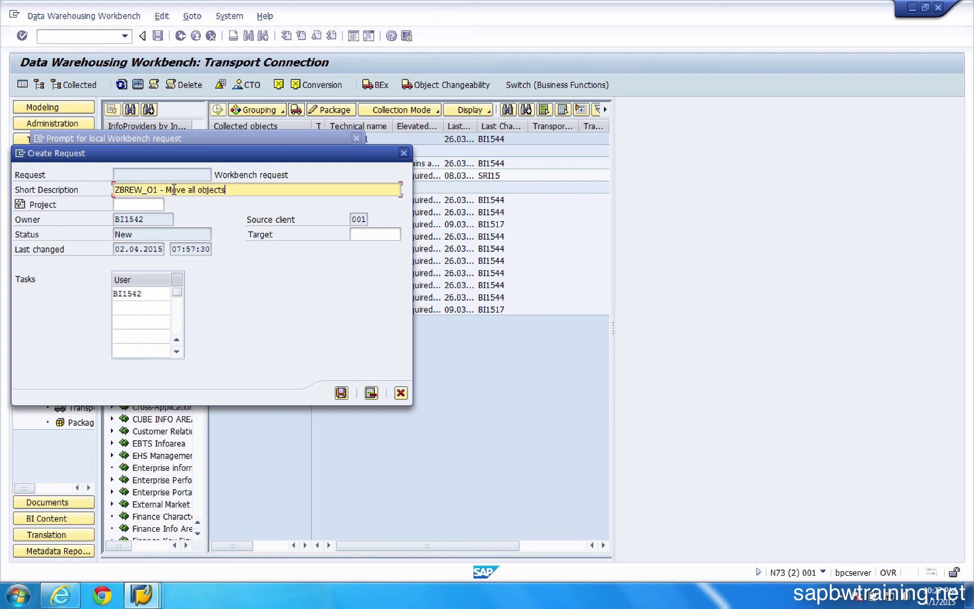
click(342, 393)
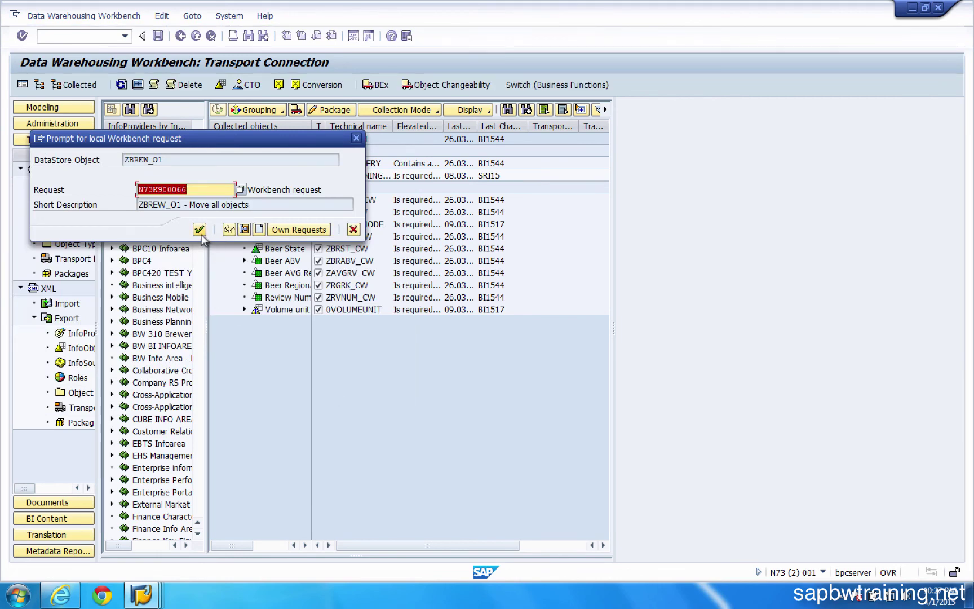
click(199, 229)
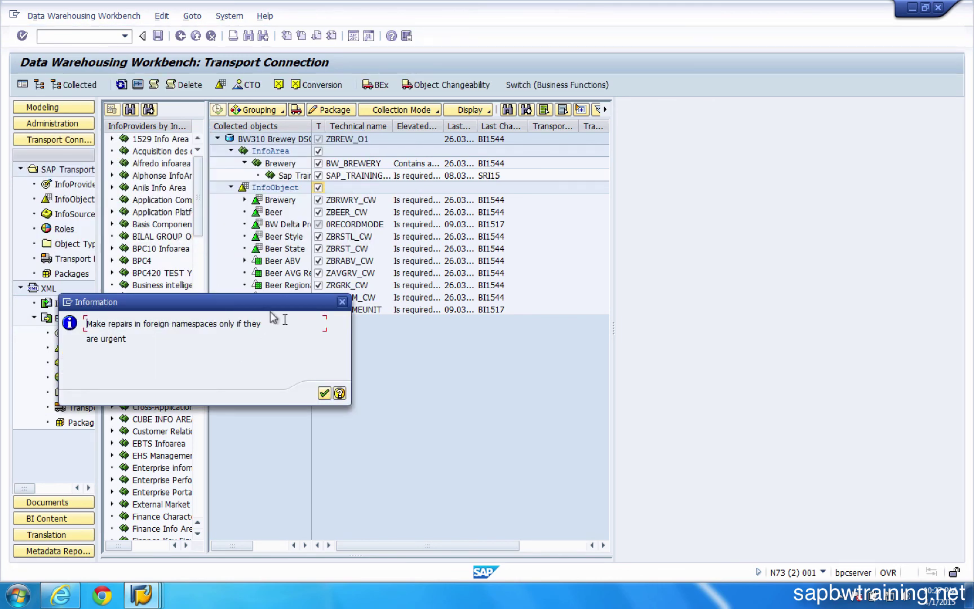
Step: Acknowledge the foreign-namespace repair notice and place the objects on N73K900066 in a new task
drag(255, 308, 405, 367)
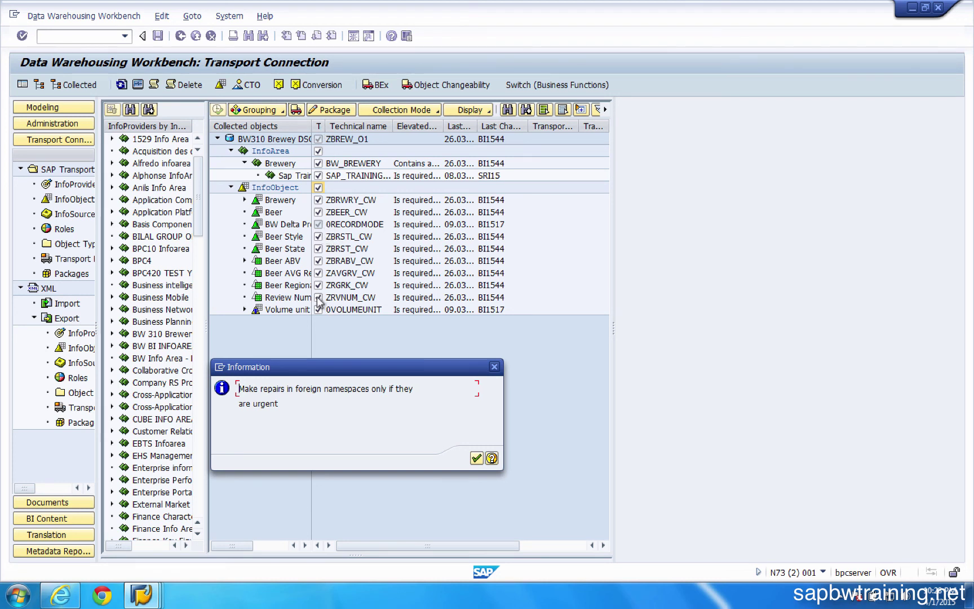
click(476, 459)
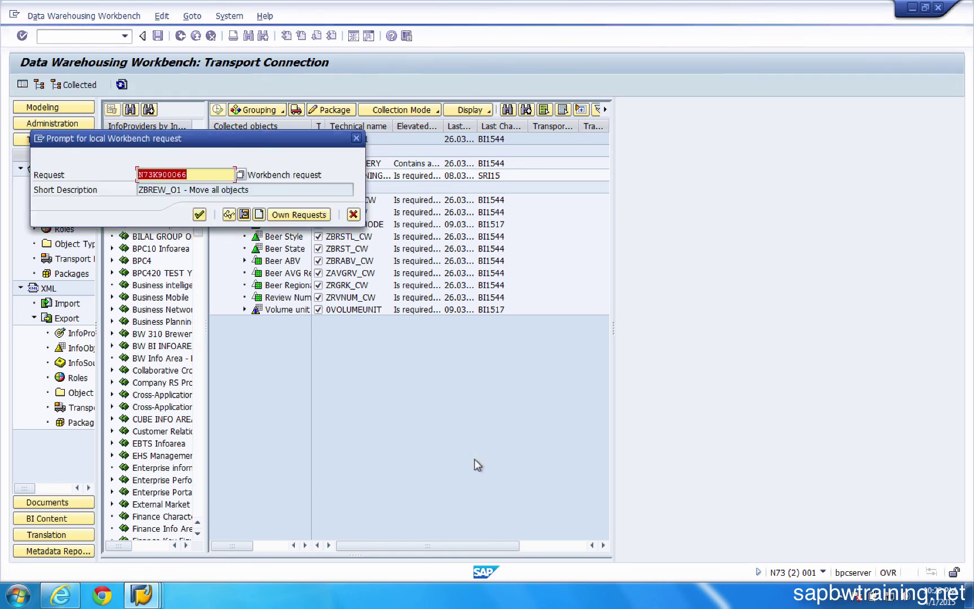
click(200, 215)
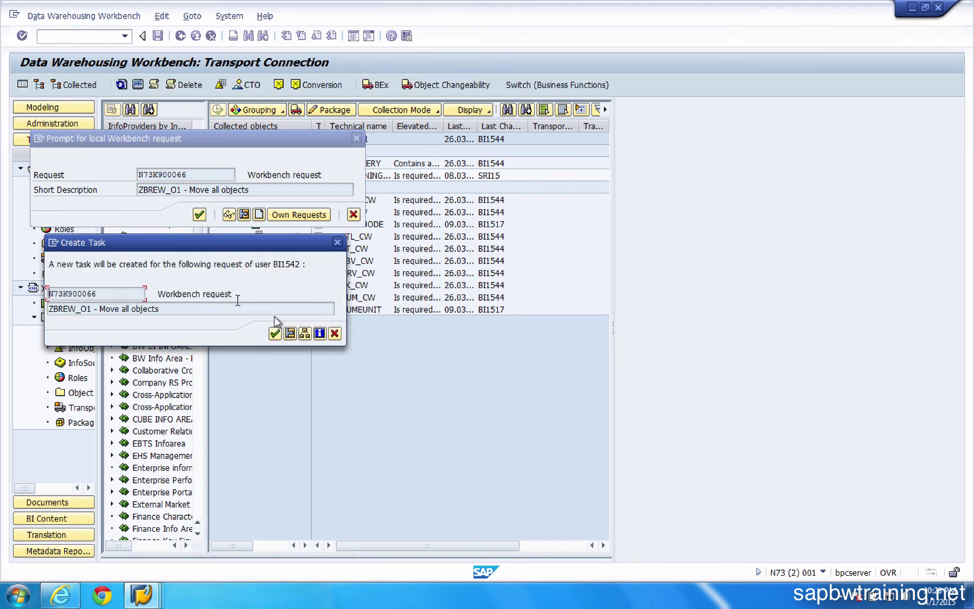
click(276, 334)
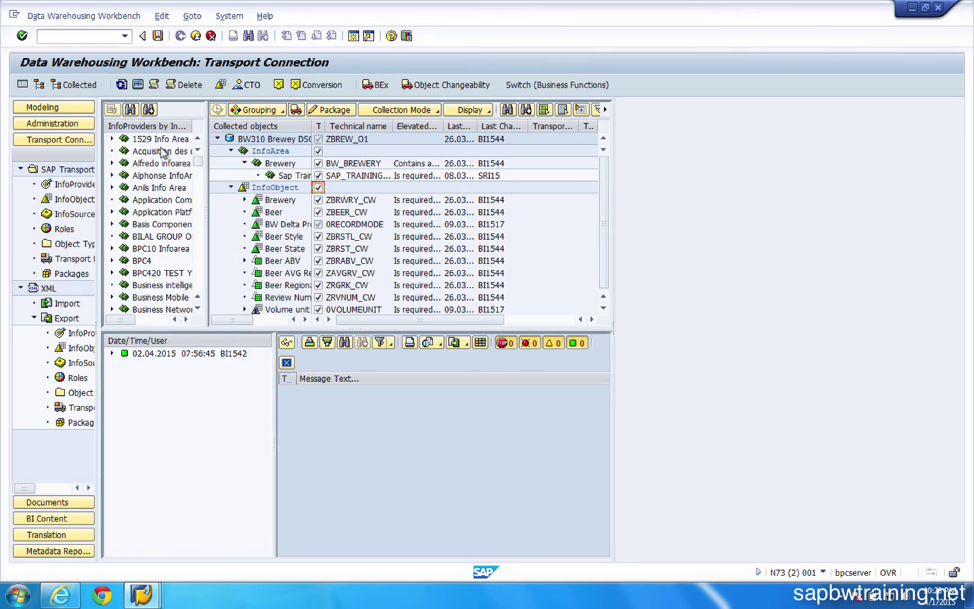
Step: Open Transport Organizer with /OSE09 and display only modifiable requests
click(81, 39)
text(/ose09)
key(Return)
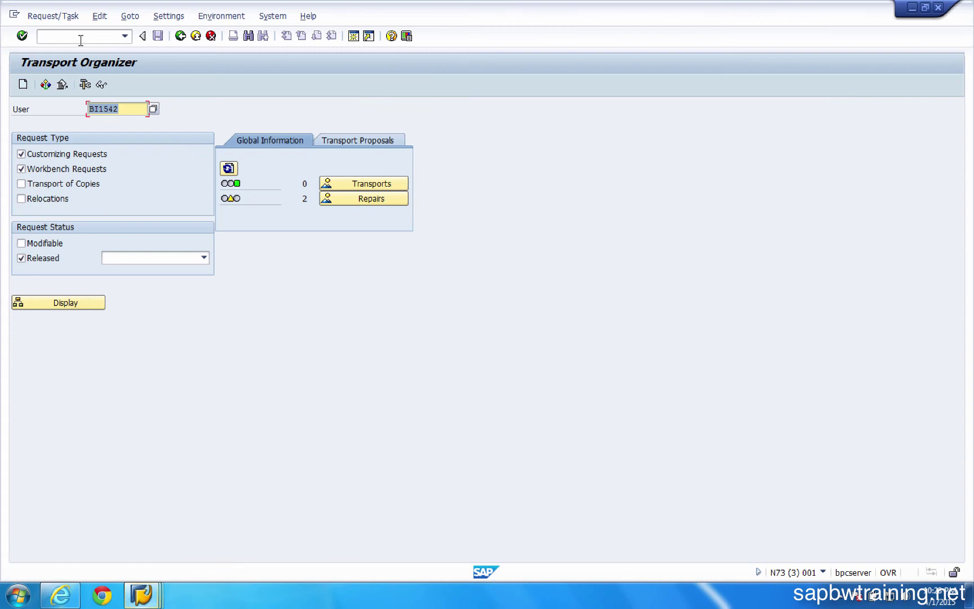
click(40, 243)
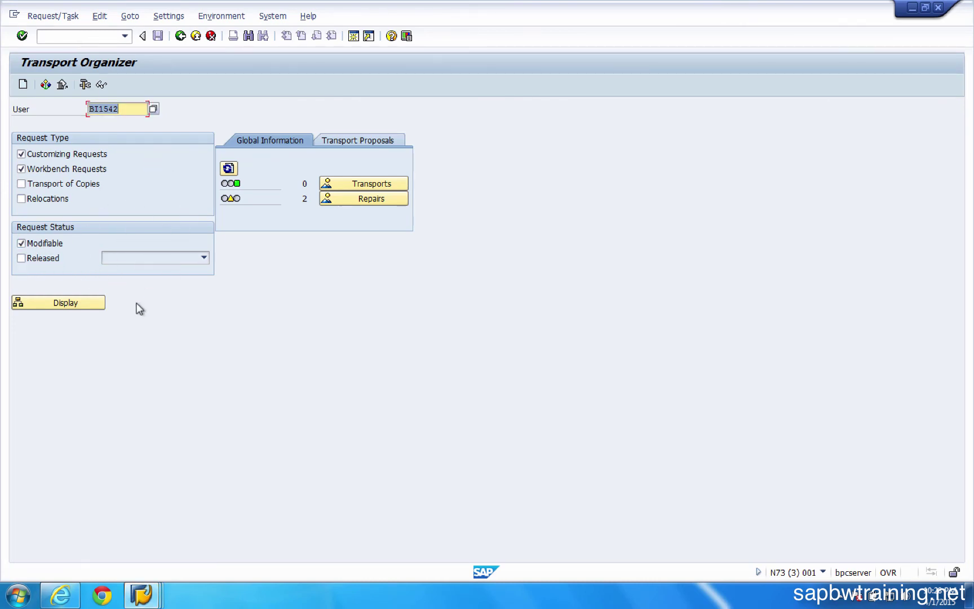
click(59, 304)
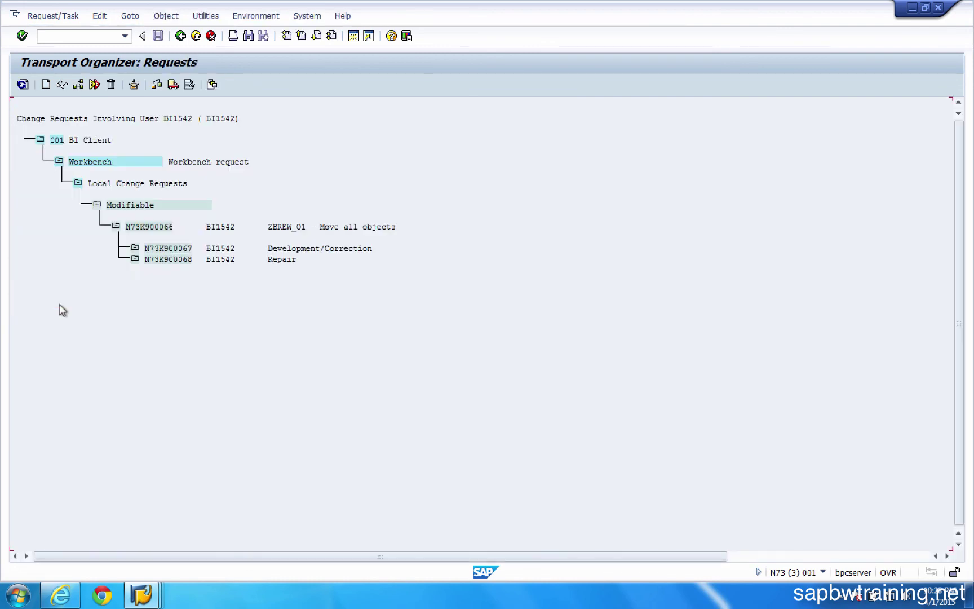
Step: Expand tasks N73K900067 and N73K900068 to review their DataStore, InfoObject and InfoArea objects
click(134, 259)
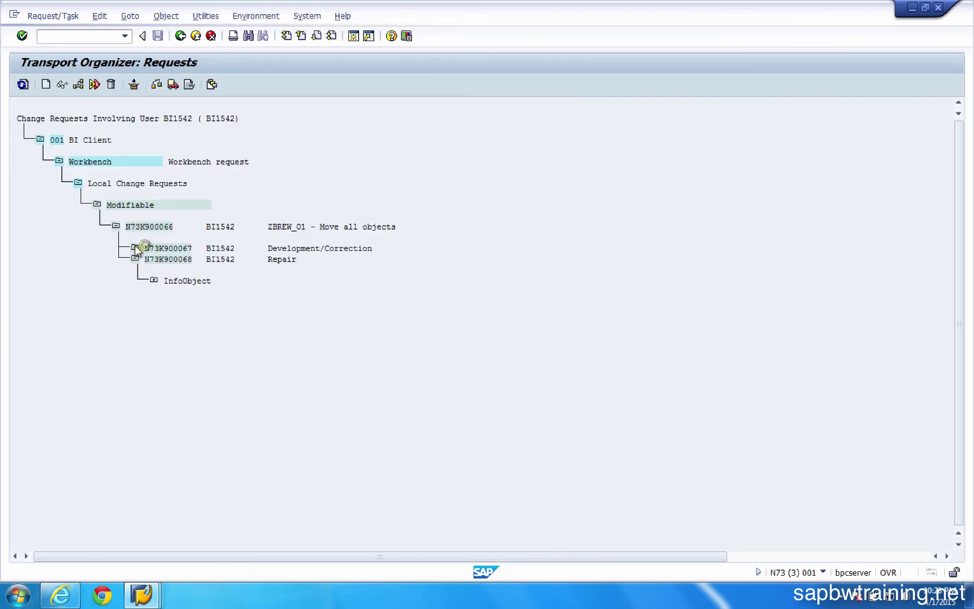
click(134, 248)
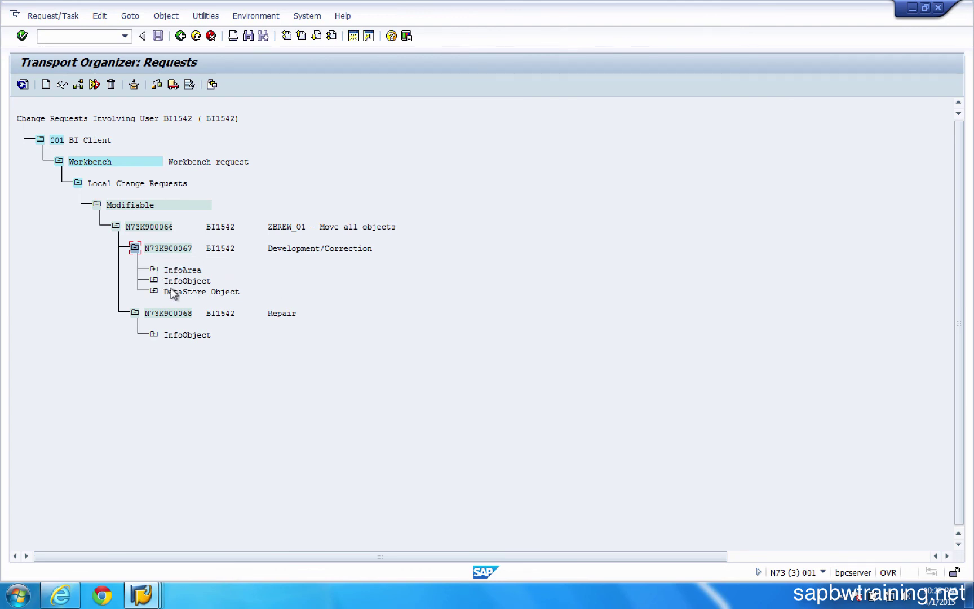
click(154, 291)
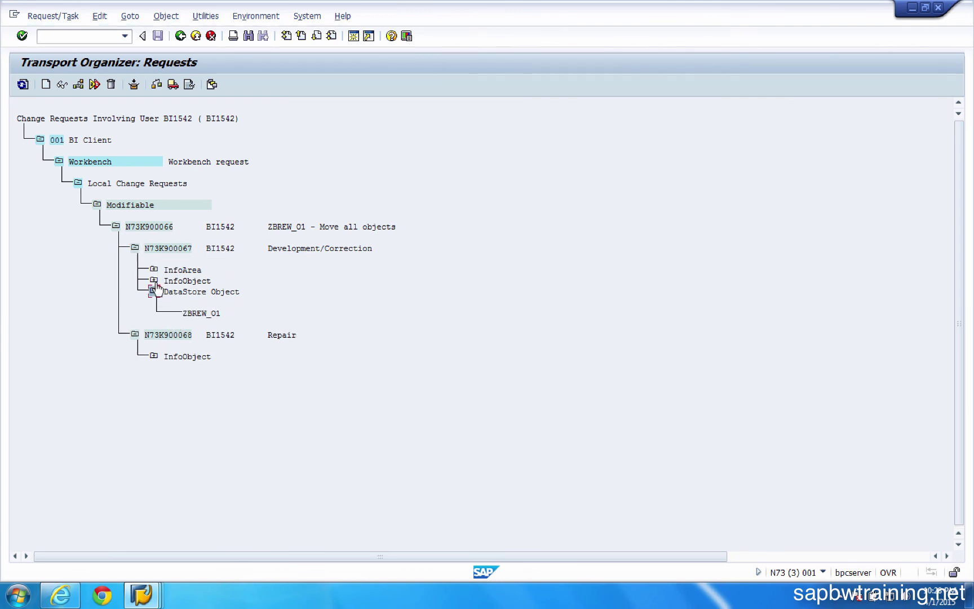
click(154, 280)
click(154, 270)
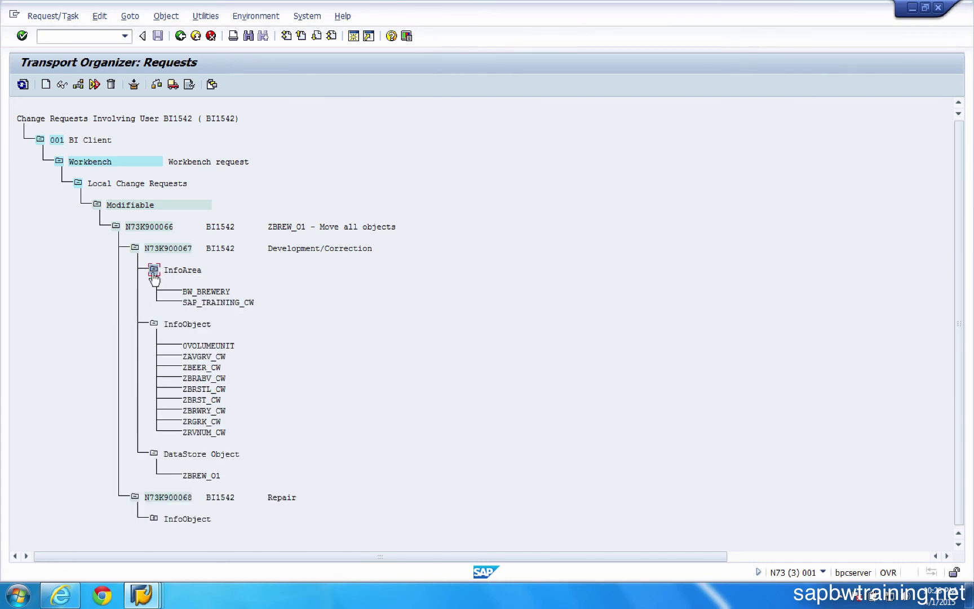
click(153, 486)
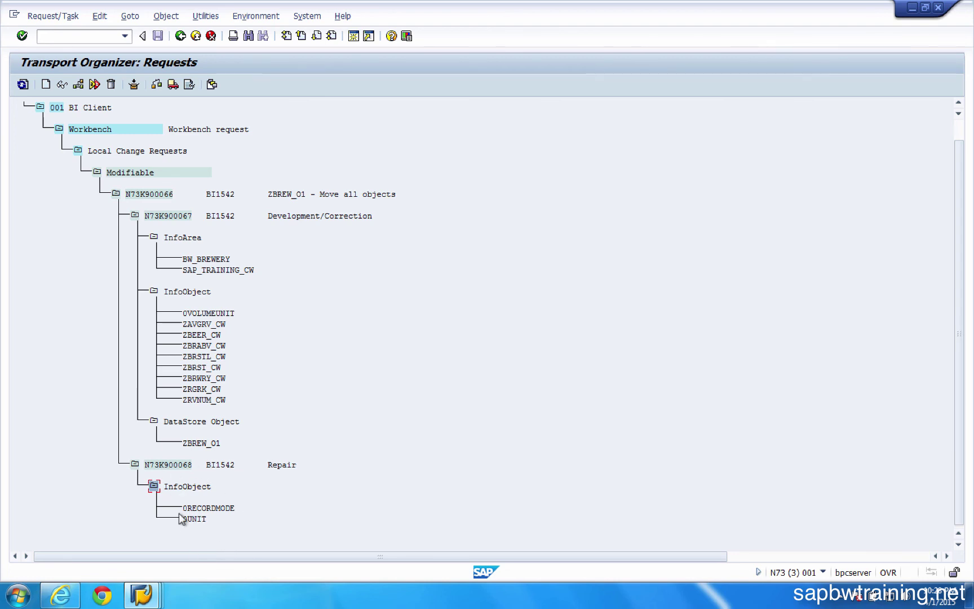
click(115, 193)
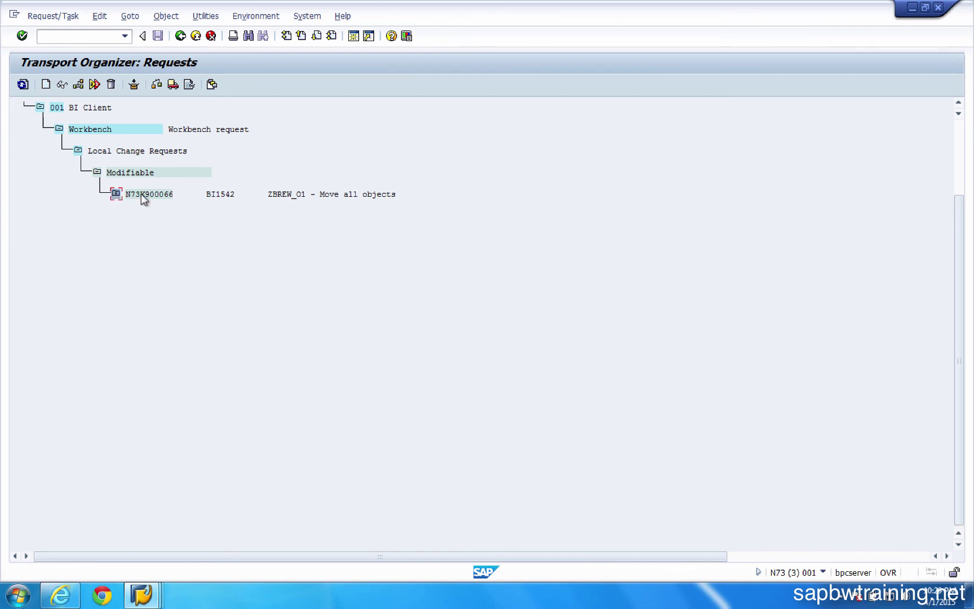
Step: Release tasks N73K900067 and N73K900068 of request N73K900066 with Release Directly
click(115, 194)
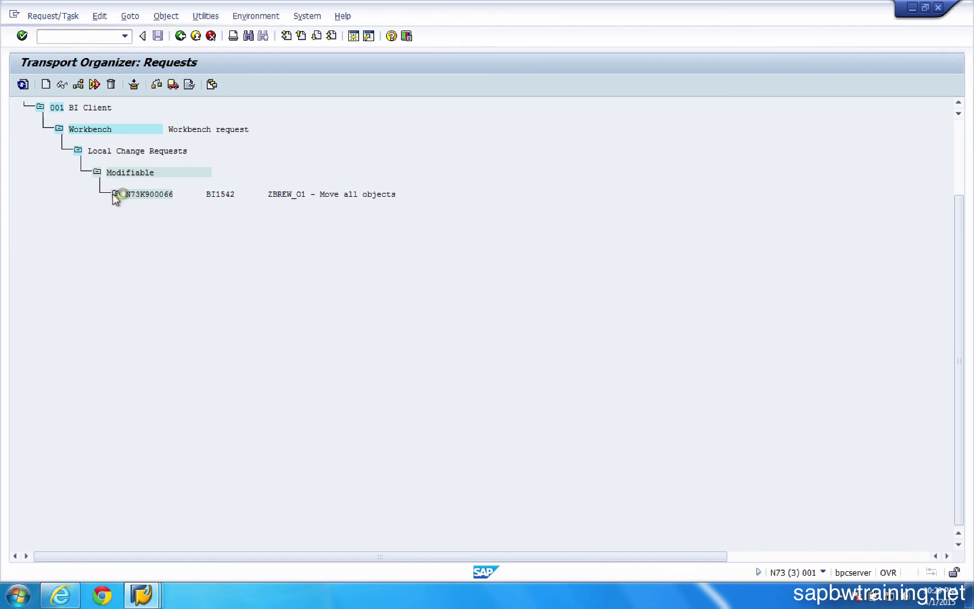
click(145, 194)
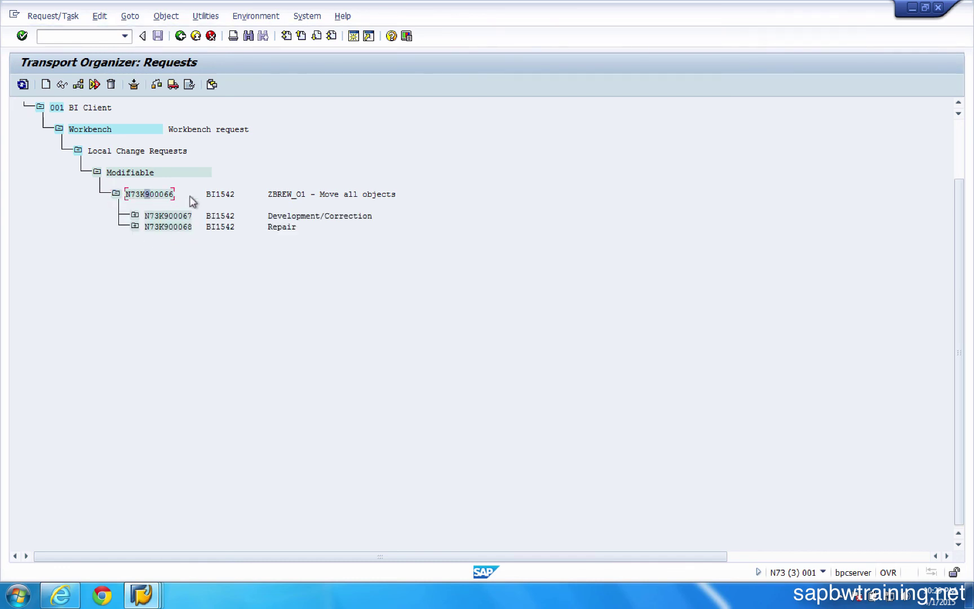
click(172, 85)
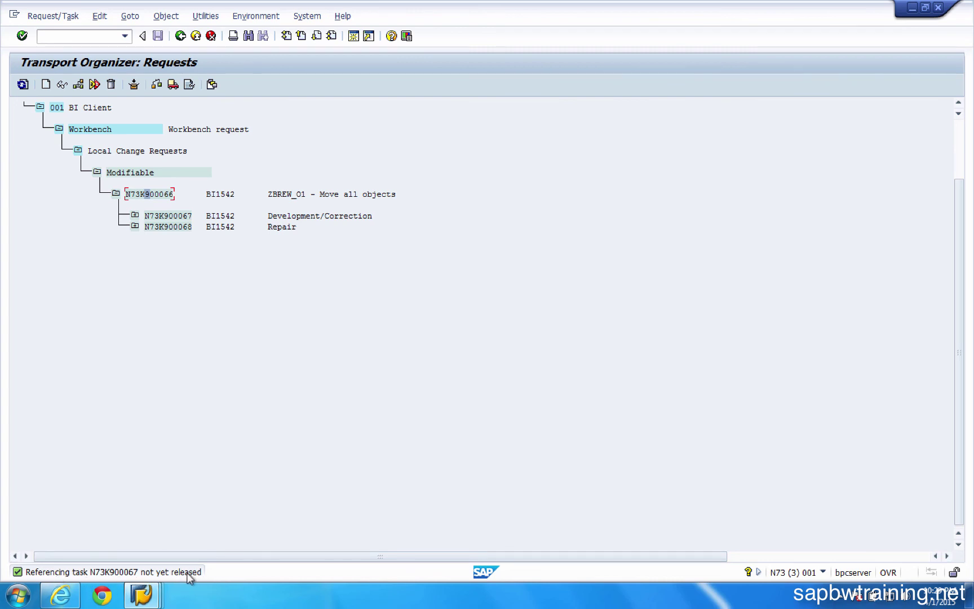
click(171, 216)
click(173, 84)
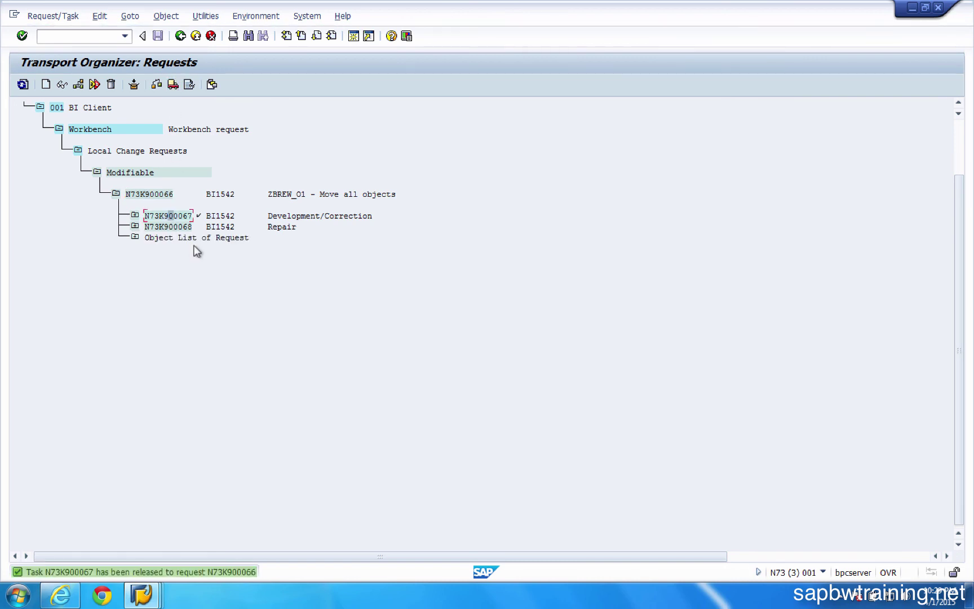
click(174, 84)
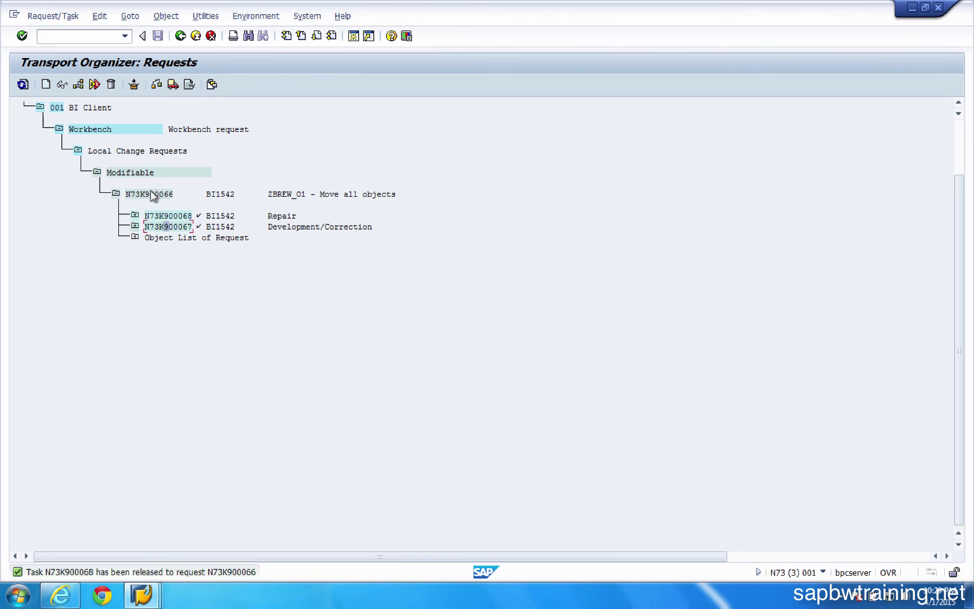
Step: Release request N73K900066 directly, triggering the object check for ODSO ZBREW_O1
click(173, 85)
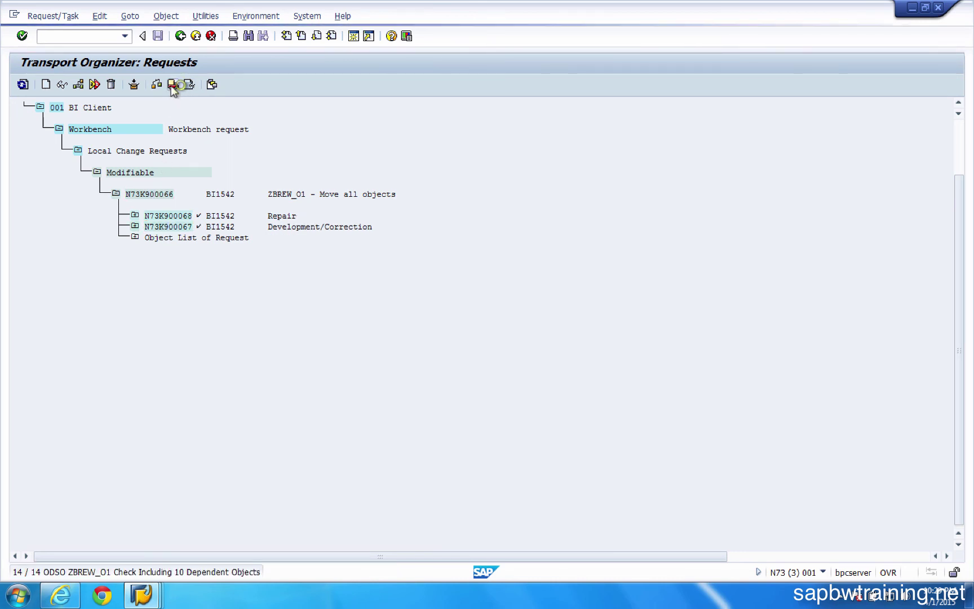